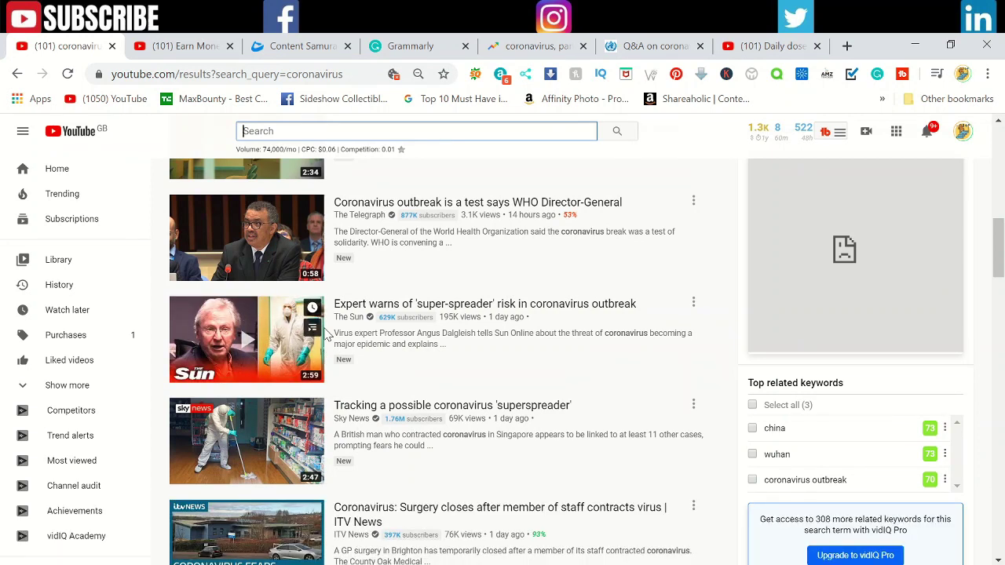
- Show YouTube's Trending feed and scroll through clips such as the Tyson Fury training day
left_click(83, 194)
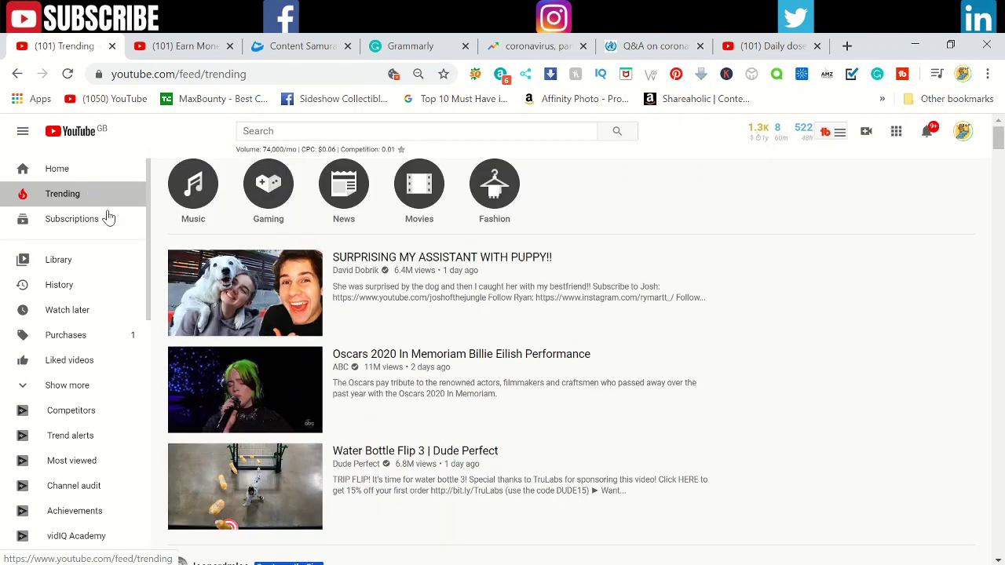
scroll(361, 318, "down", 2)
scroll(361, 318, "down", 4)
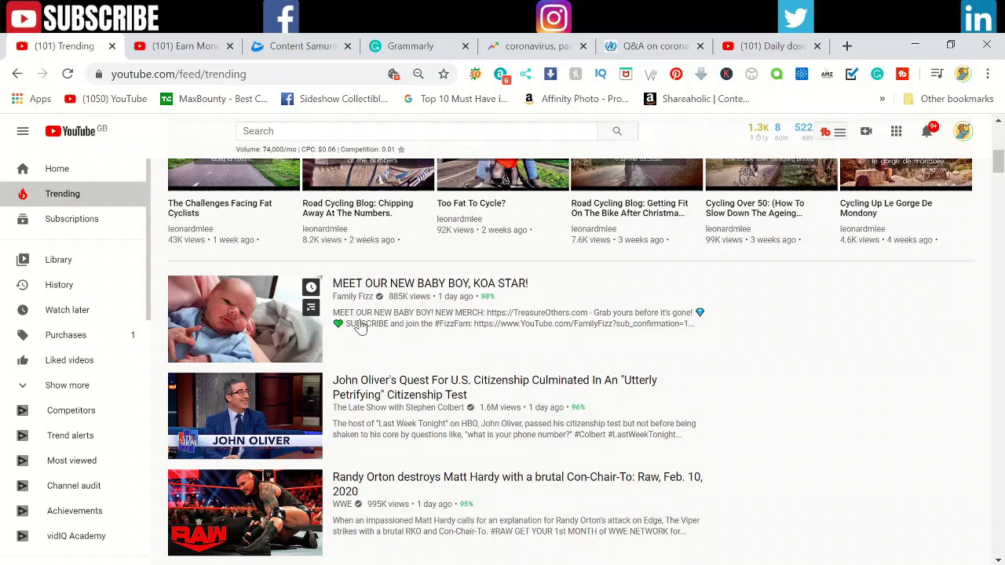
scroll(358, 326, "down", 3)
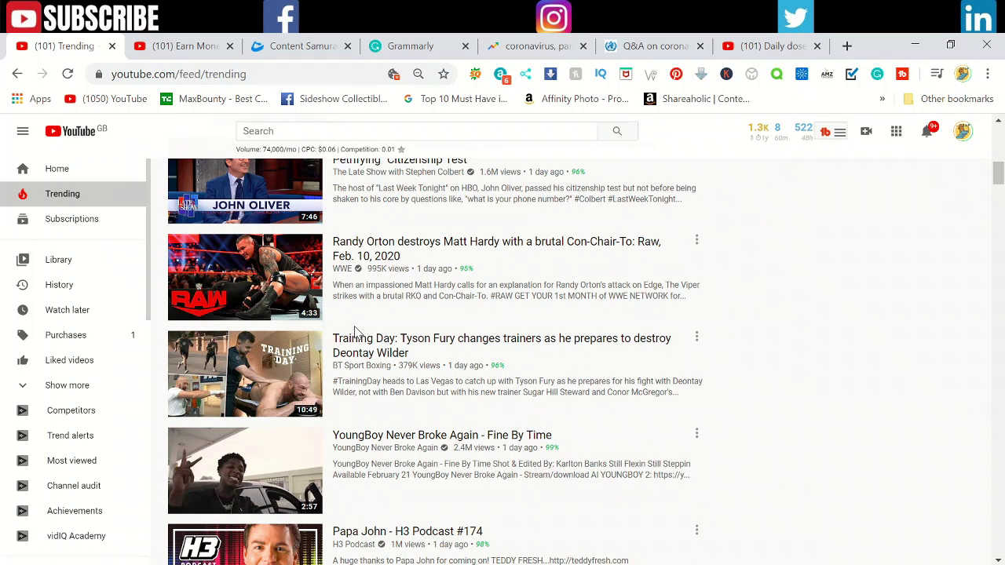
mouse_move(348, 336)
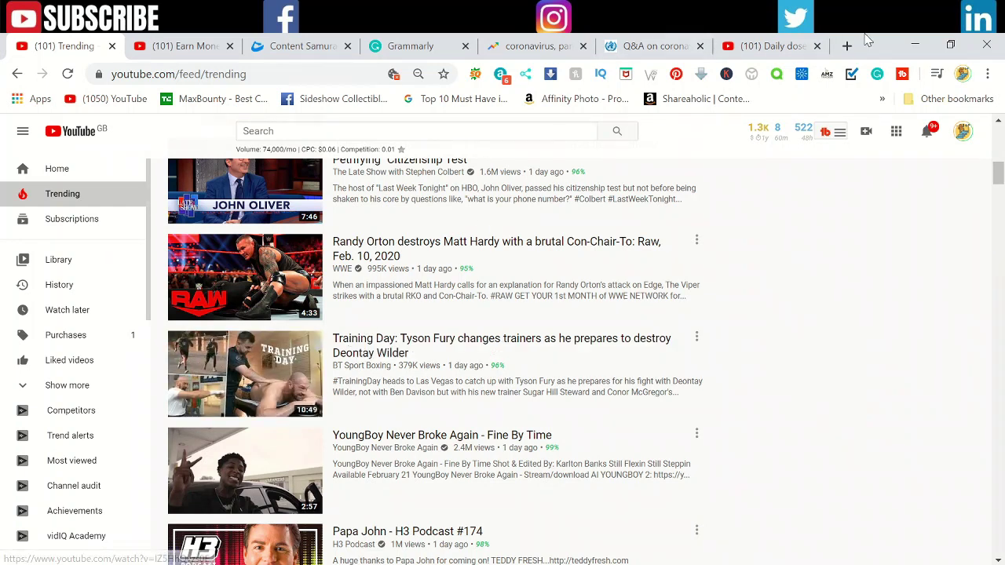
- Bring up the Google Trends coronavirus comparison and dismiss the term's suggestion list
left_click(542, 46)
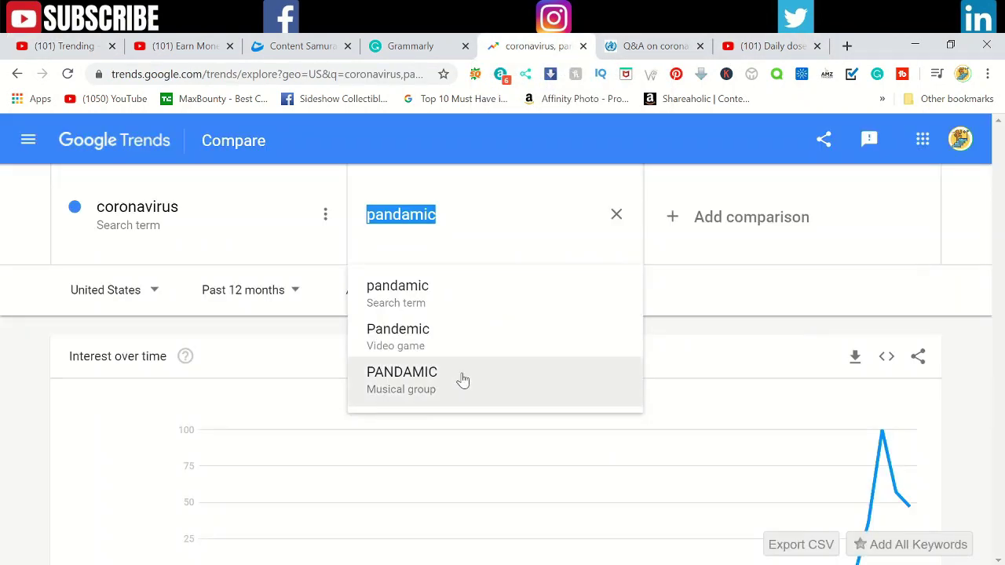
left_click(22, 484)
scroll(116, 458, "down", 2)
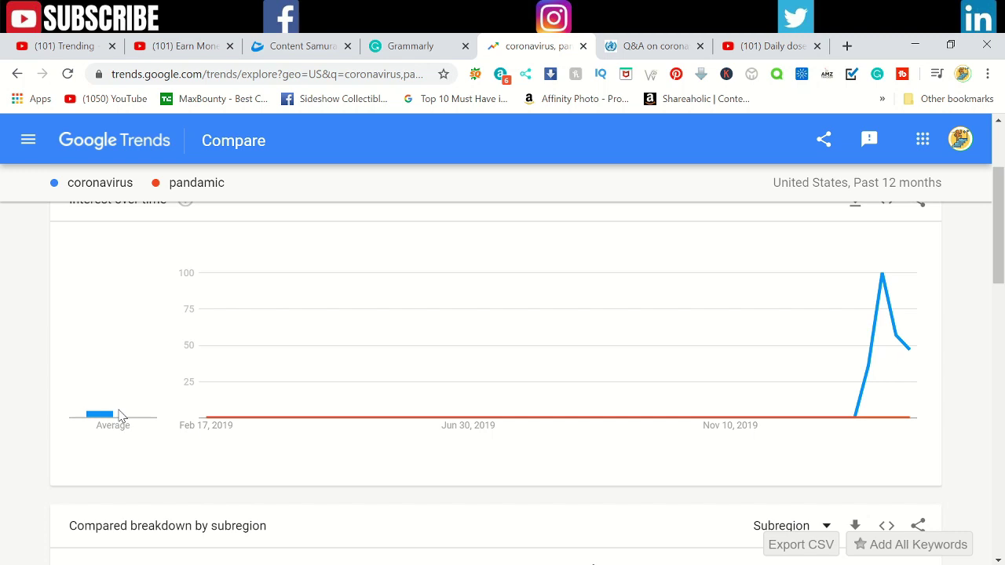
mouse_move(400, 420)
scroll(401, 420, "up", 3)
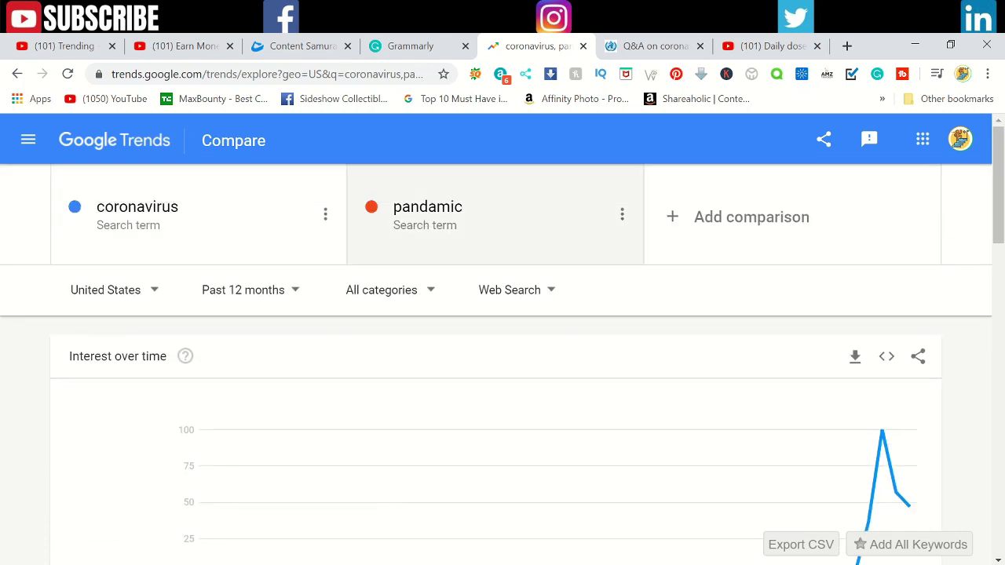
- Remove 'pandamic' from the comparison and scroll to the Interest over time chart
left_click(471, 216)
left_click(618, 215)
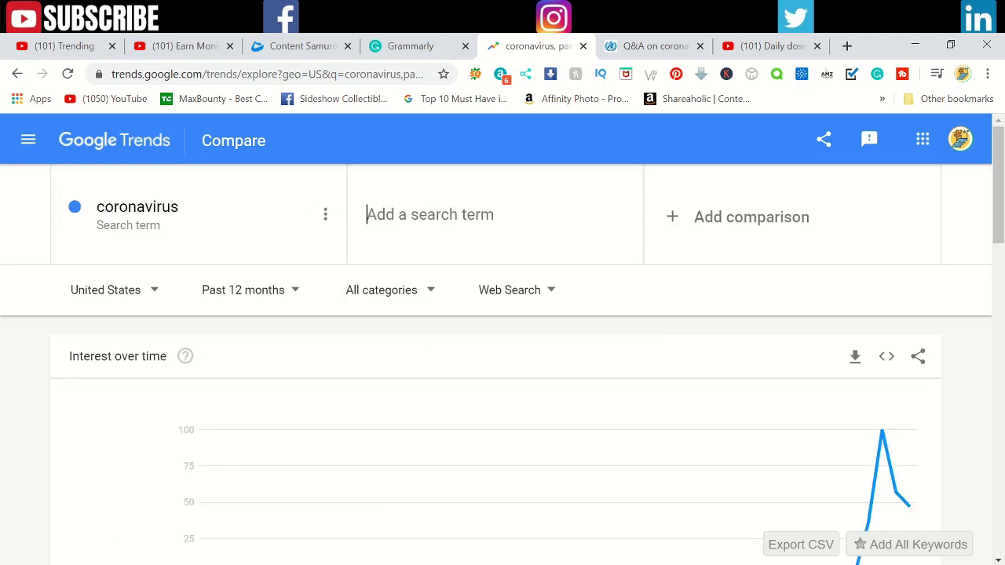
scroll(623, 292, "down", 2)
scroll(617, 306, "down", 2)
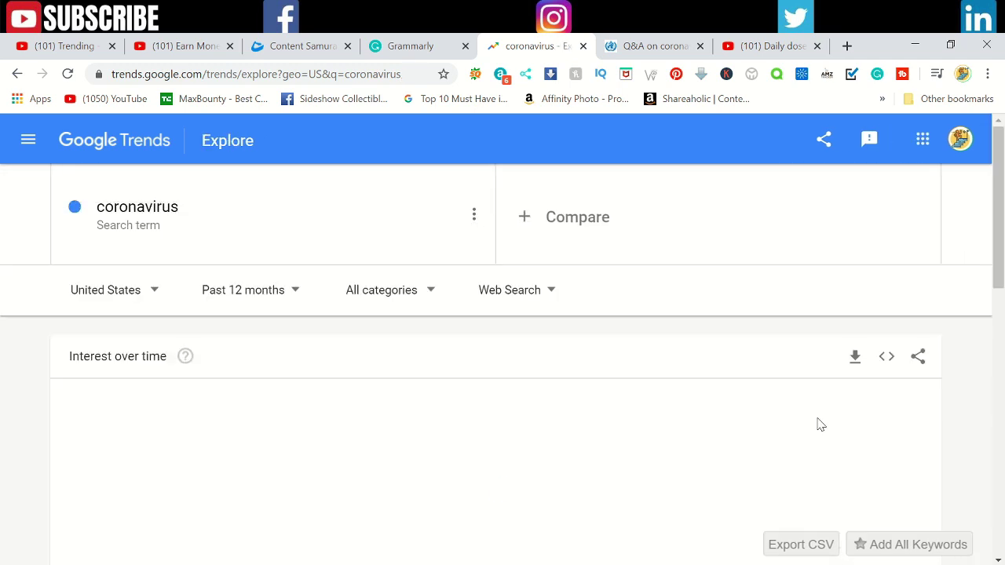
scroll(817, 428, "down", 4)
scroll(817, 424, "up", 2)
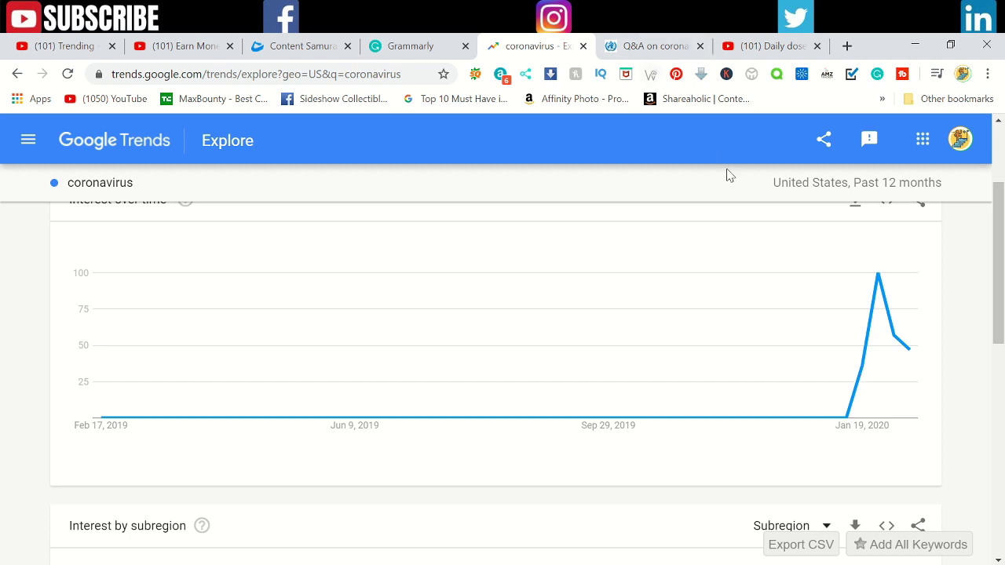
- Switch to the WHO coronavirus Q&A page and scroll through the answers
left_click(650, 47)
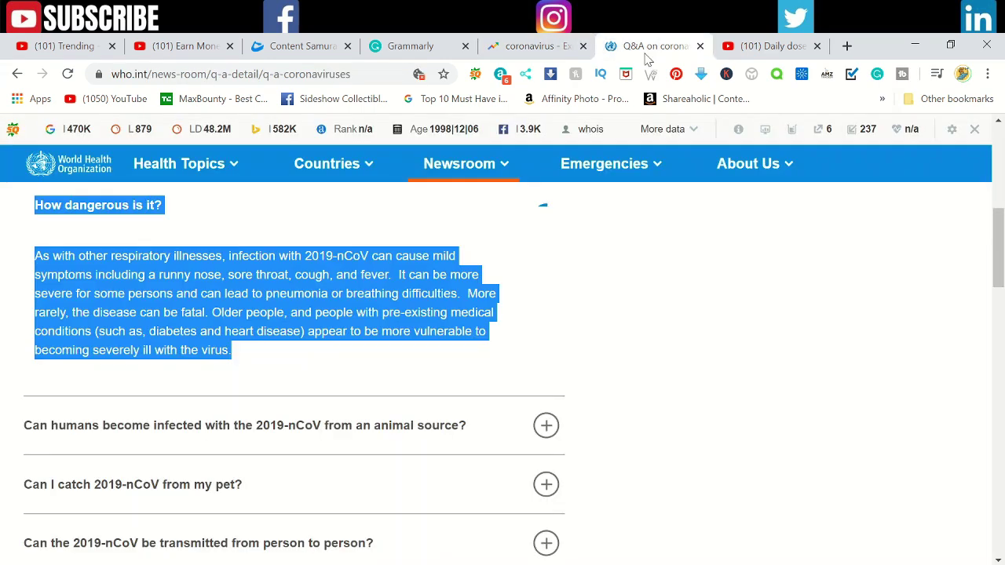
scroll(307, 422, "up", 3)
scroll(307, 422, "up", 3)
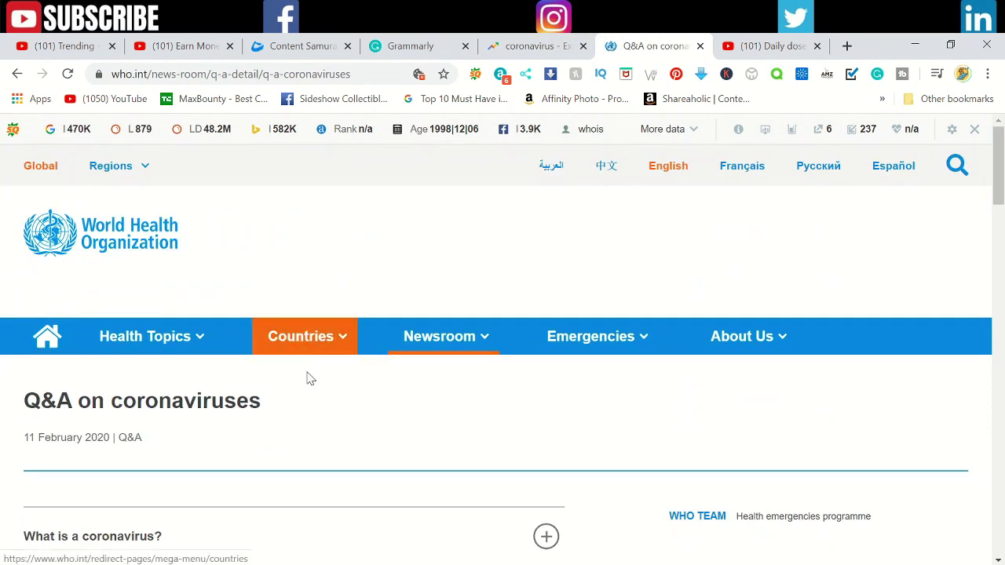
scroll(307, 377, "down", 1)
scroll(294, 366, "down", 3)
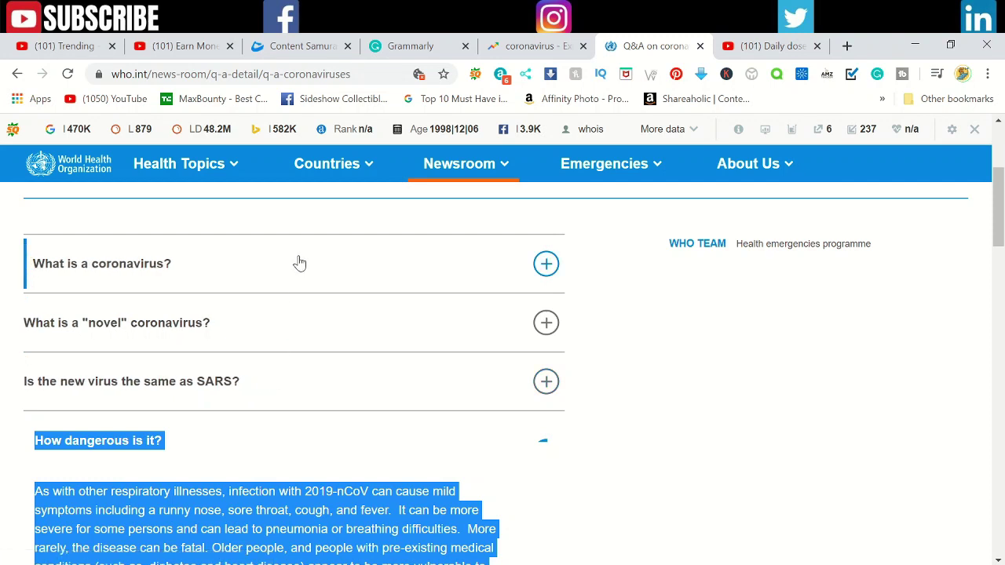
scroll(314, 299, "down", 1)
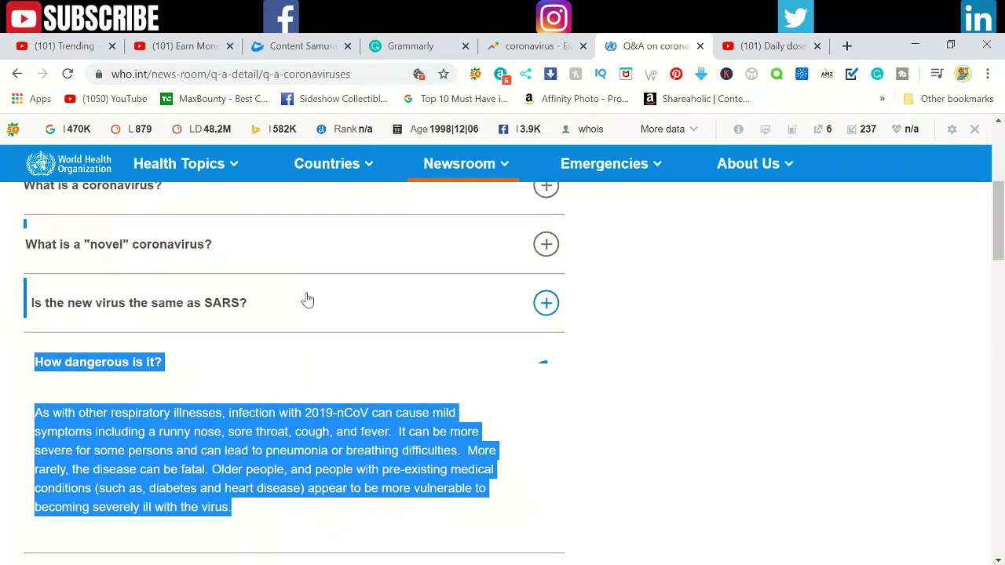
- Expand the SARS and pet questions, then bring up the Grammarly Q&A document
left_click(307, 300)
scroll(298, 337, "down", 2)
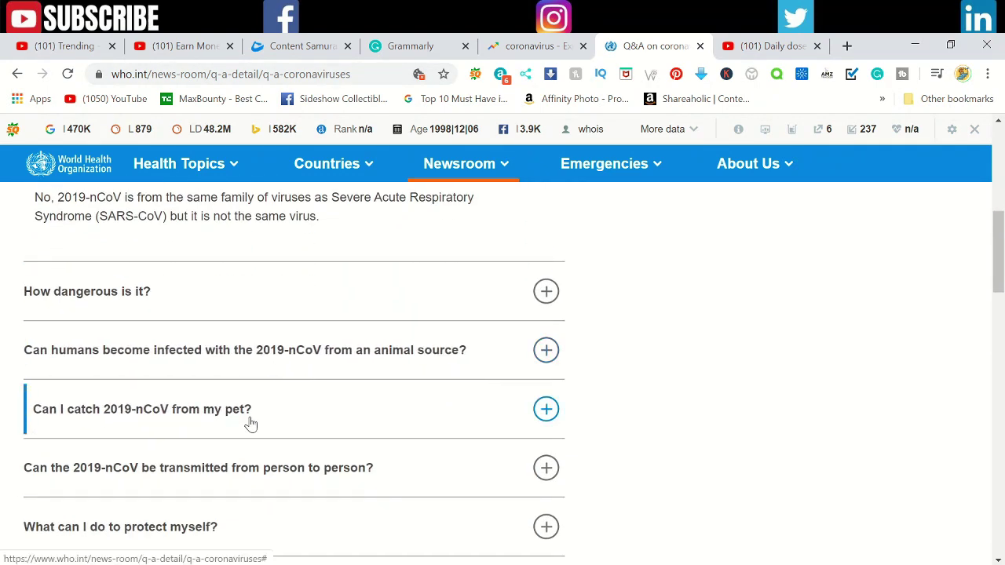
left_click(250, 417)
left_click(410, 46)
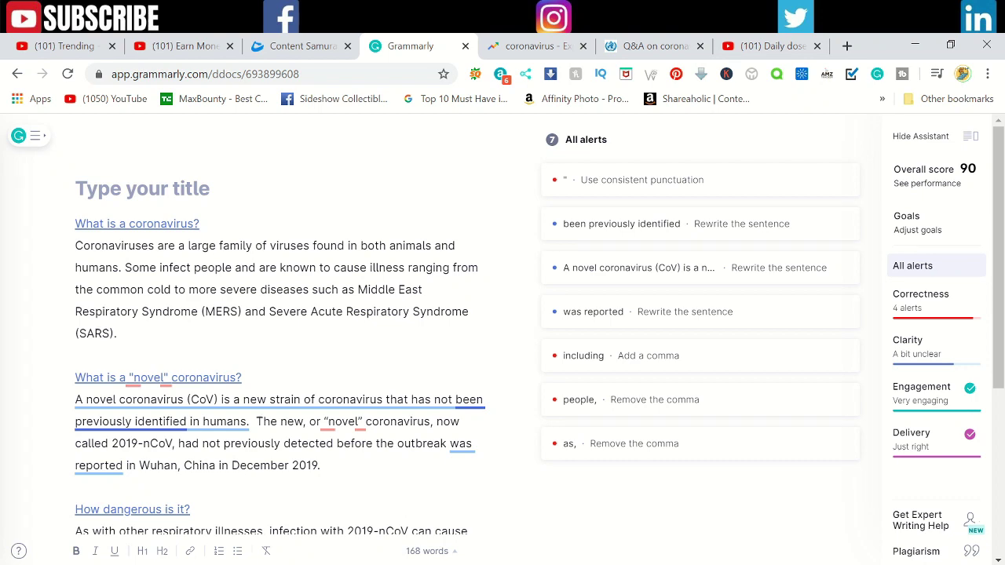
- Select all 168 words of the Grammarly coronavirus Q&A document for copying
scroll(280, 338, "down", 4)
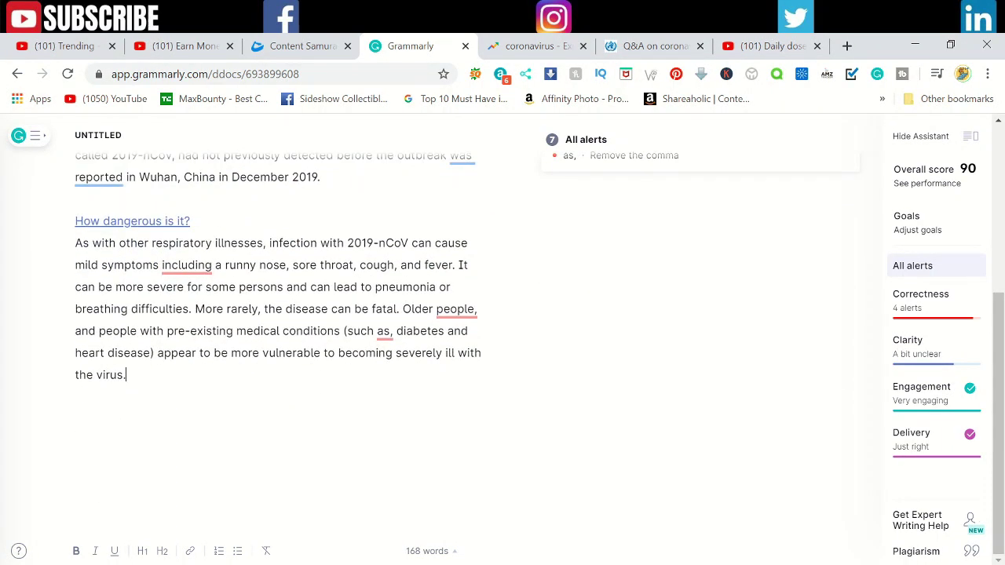
key("ctrl+a")
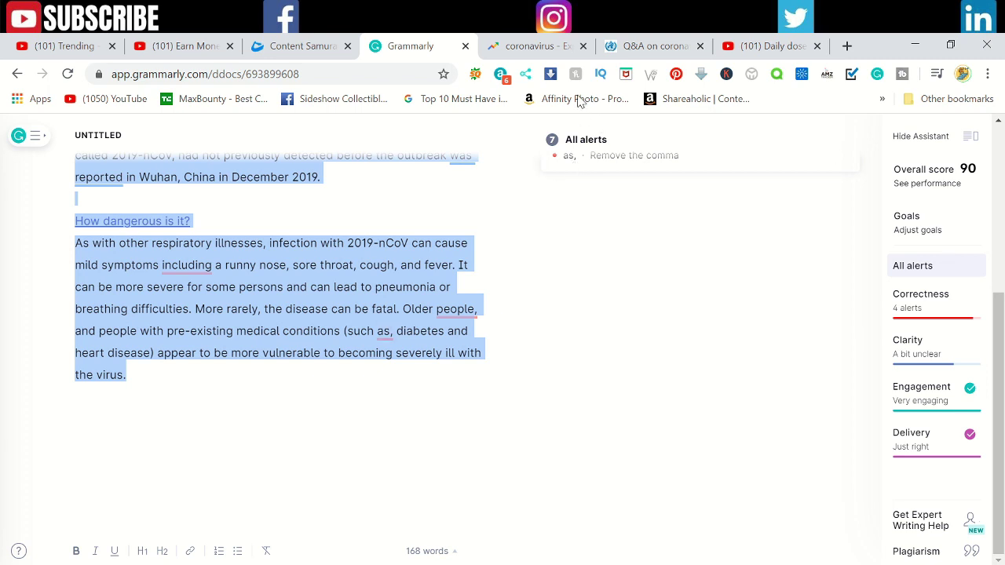
scroll(279, 346, "up", 5)
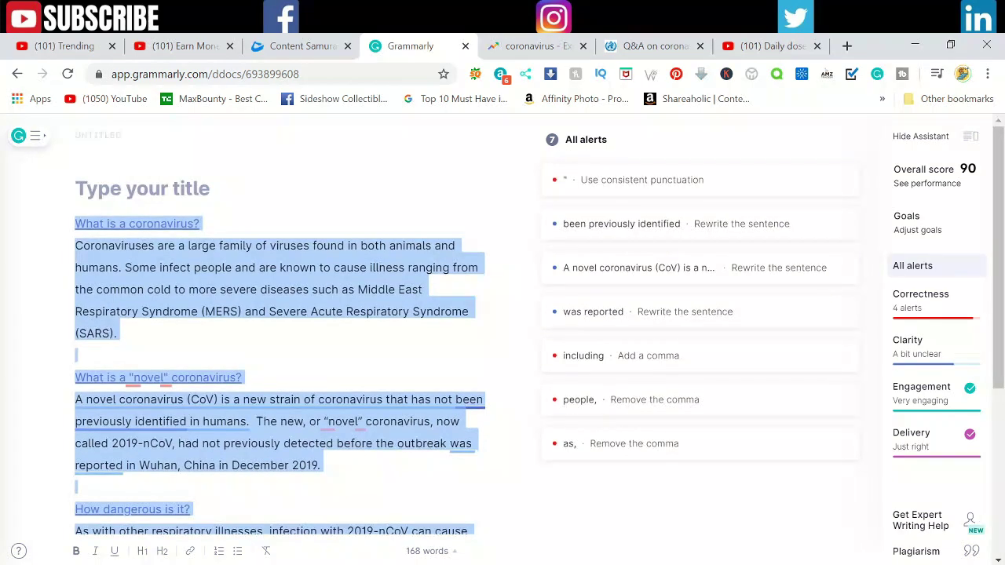
left_click(303, 47)
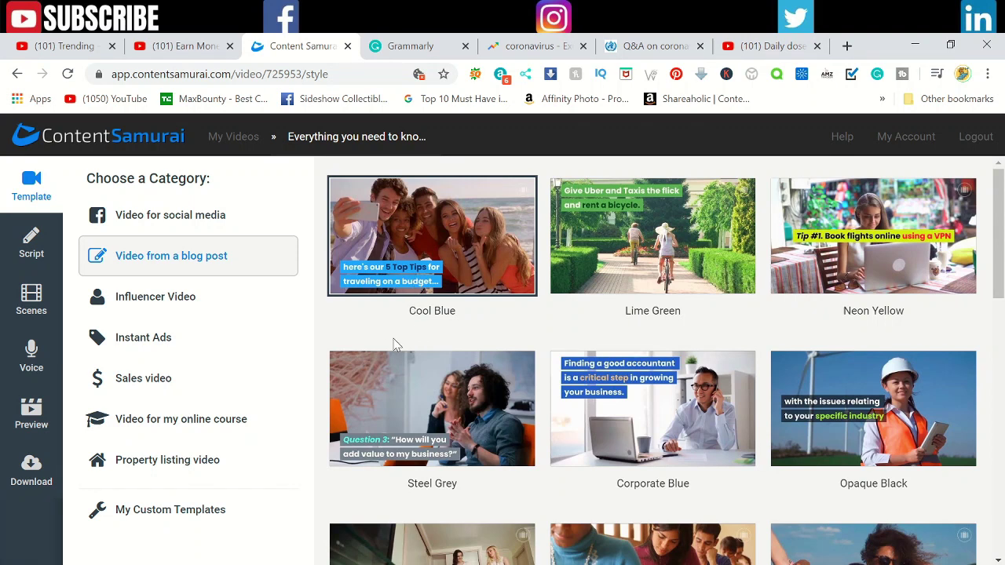
- Start a new untitled blog-post video using the Cool Blue template
left_click(297, 380)
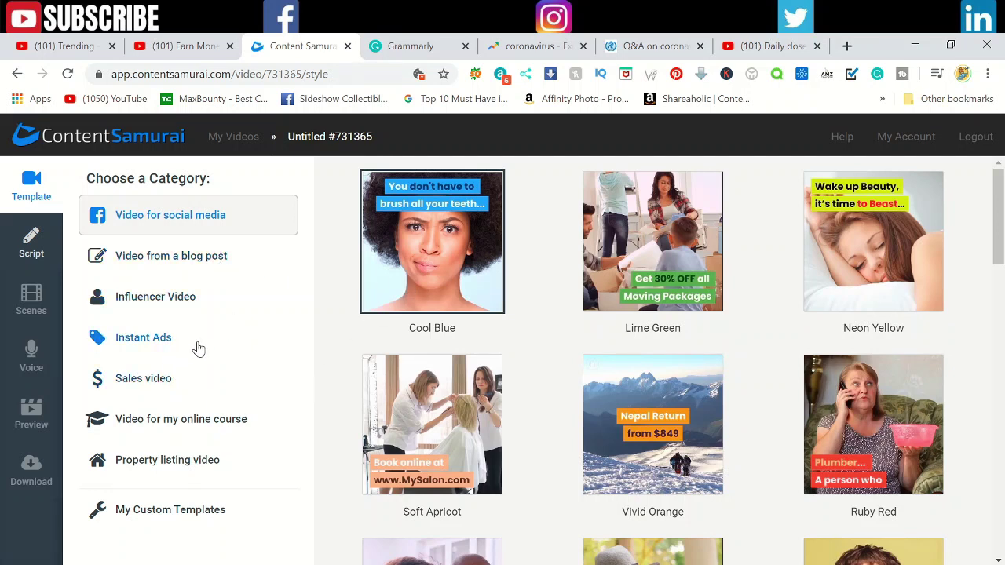
left_click(219, 263)
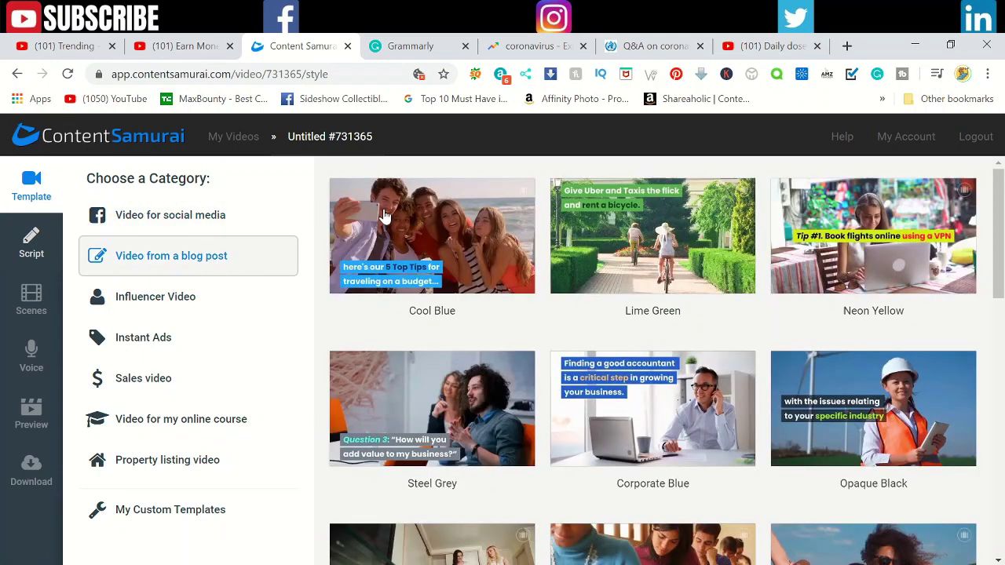
left_click(437, 250)
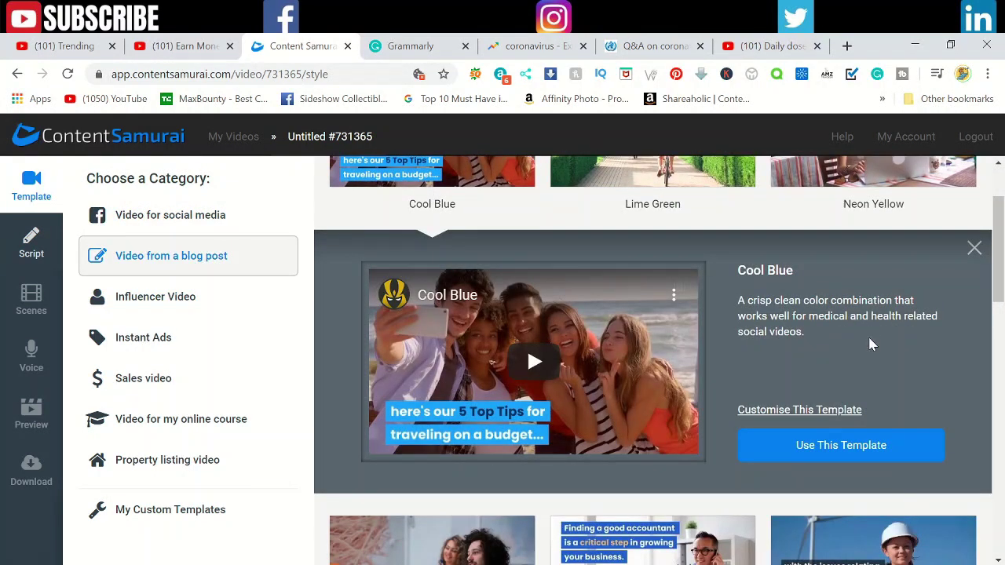
left_click(841, 449)
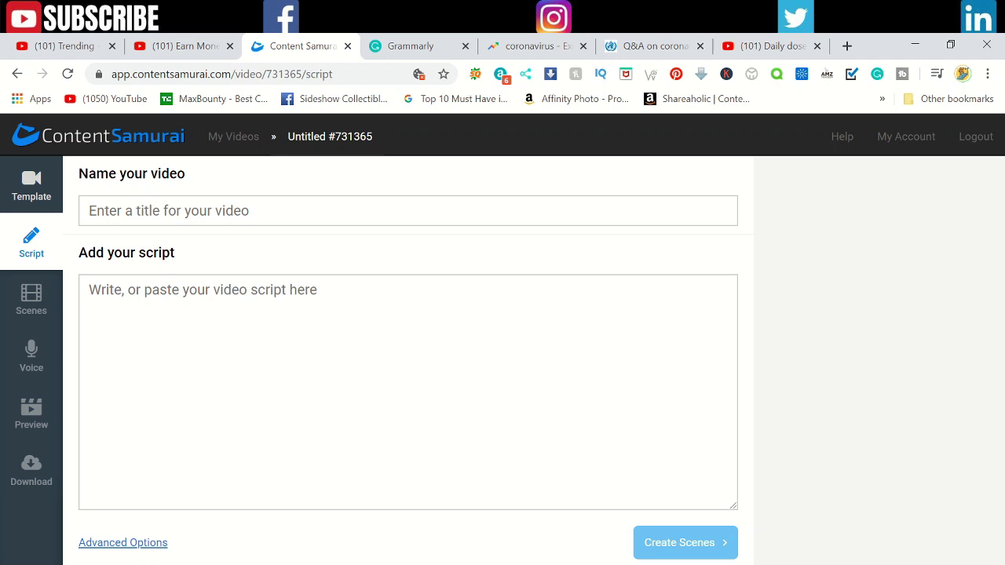
- Paste the Q&A text as the script, name the video coronavirus, and create scenes
left_click(245, 334)
key("ctrl+v")
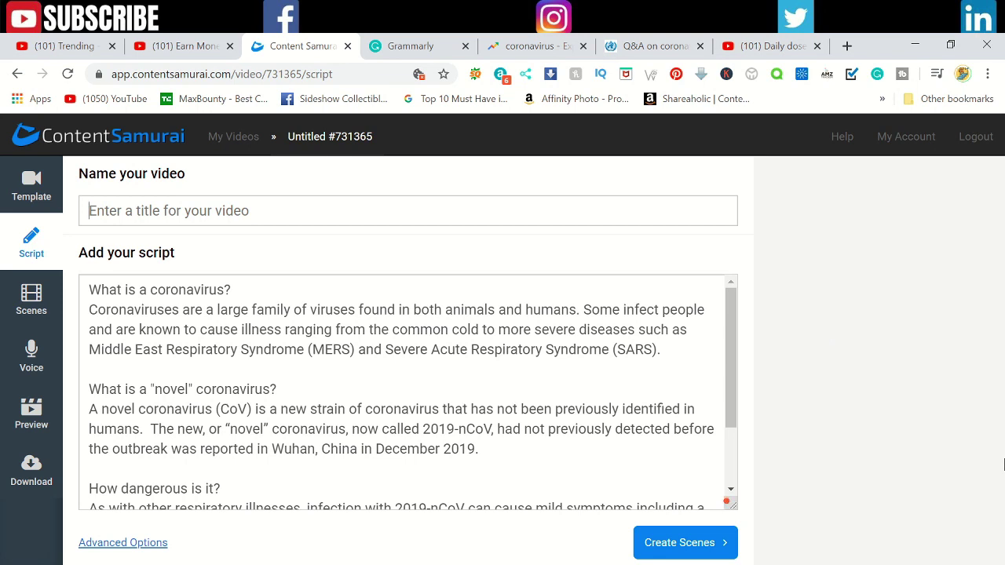
type("Coro")
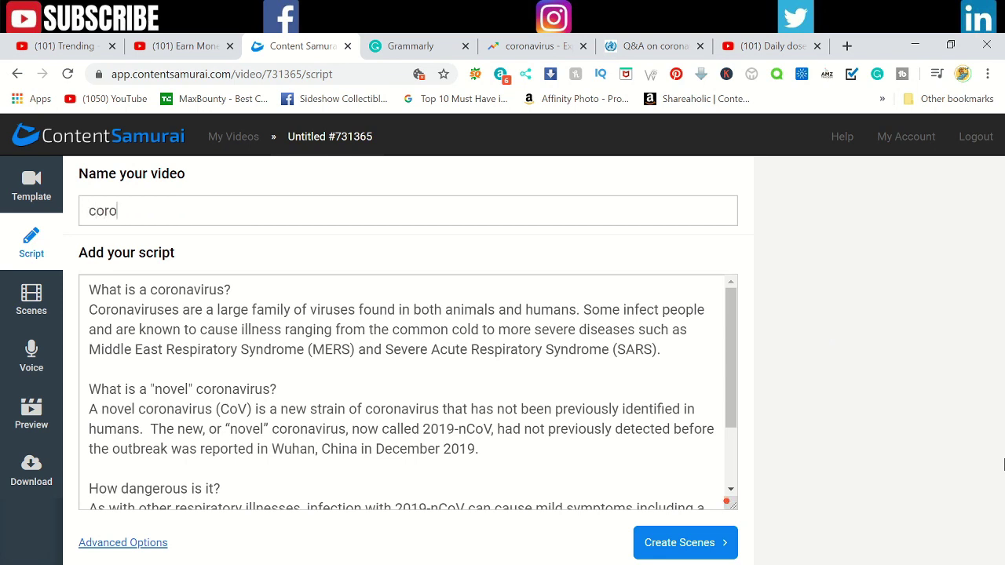
type("navirus")
scroll(409, 393, "down", 2)
scroll(408, 392, "up", 2)
left_click(679, 546)
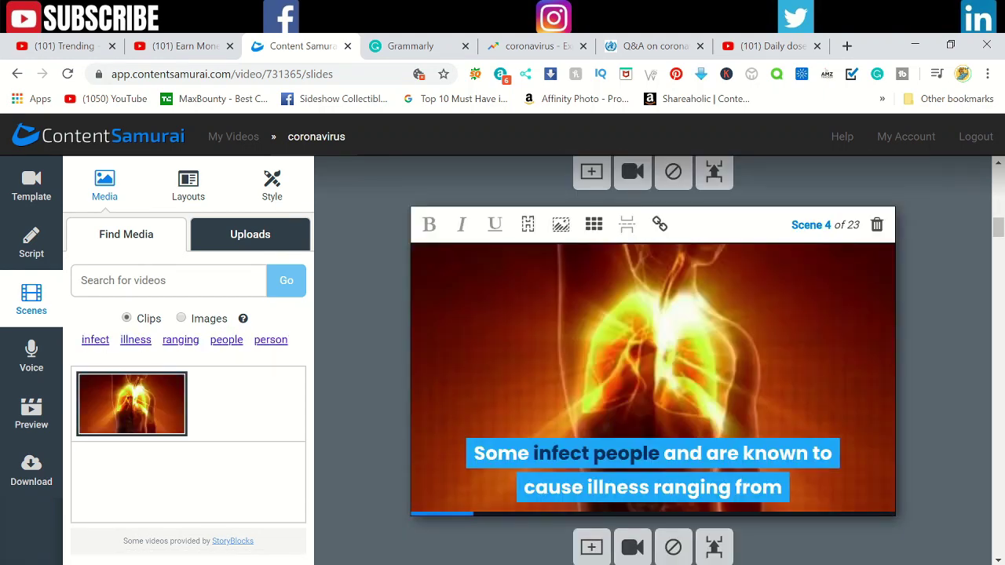
- Toggle Scene 1's caption off and on, then place 'What is a coronavirus?' bottom-centre
scroll(693, 397, "up", 10)
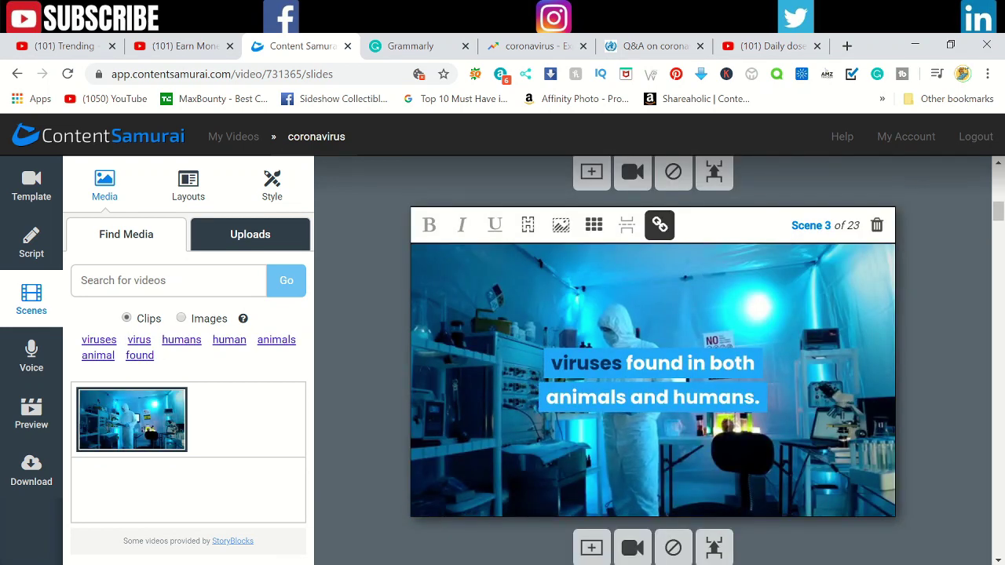
scroll(652, 361, "up", 4)
scroll(652, 361, "up", 2)
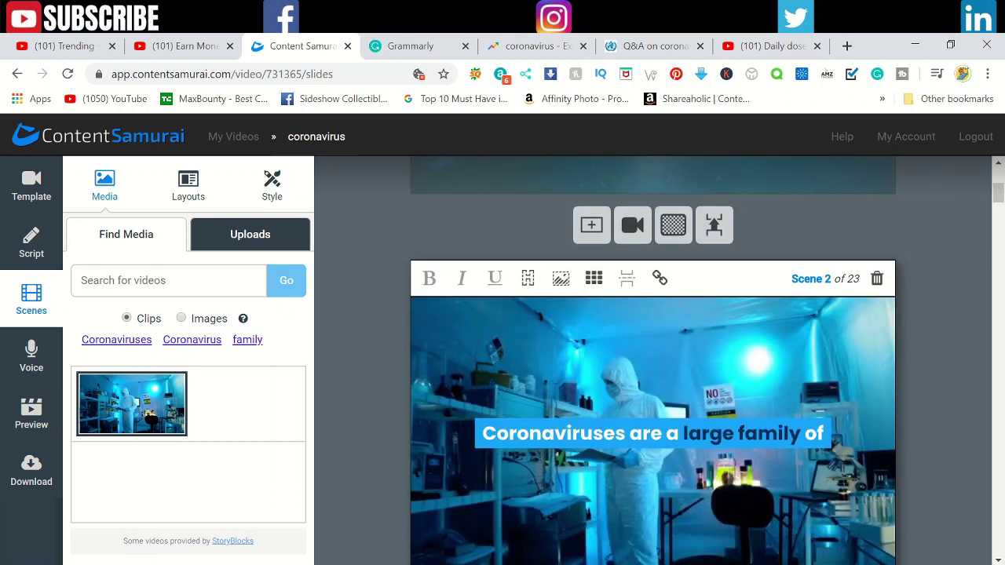
scroll(653, 361, "up", 4)
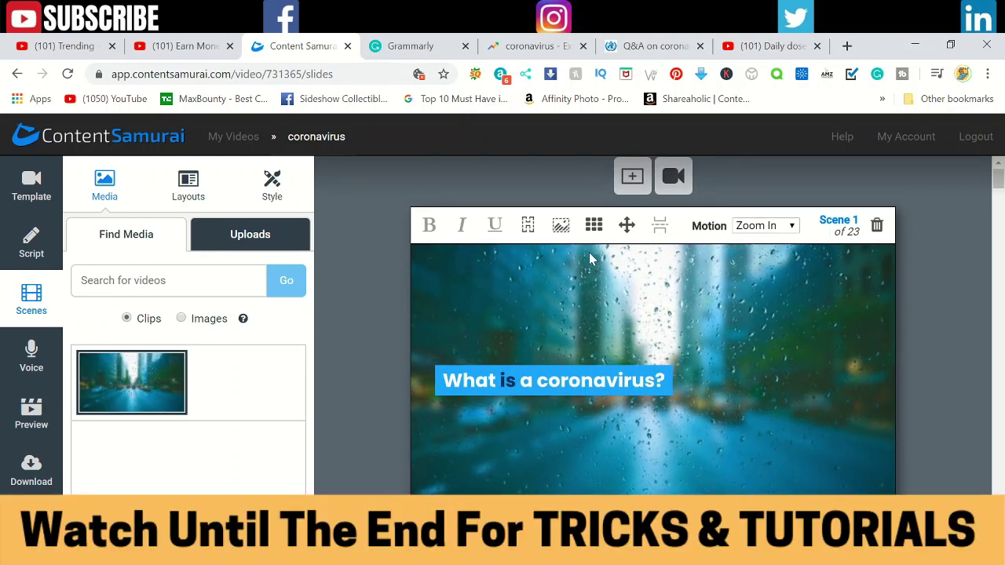
left_click(530, 228)
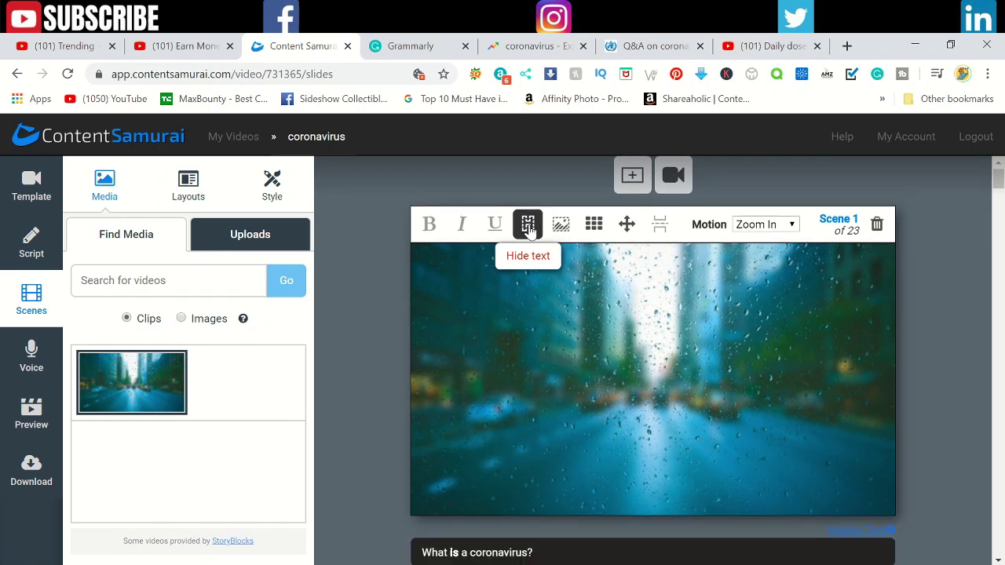
left_click(529, 226)
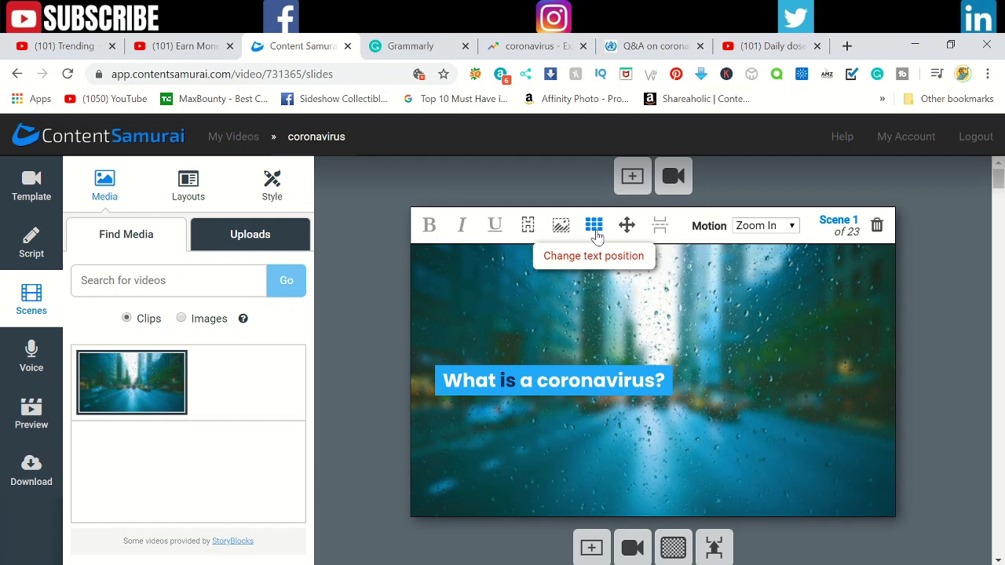
left_click(596, 234)
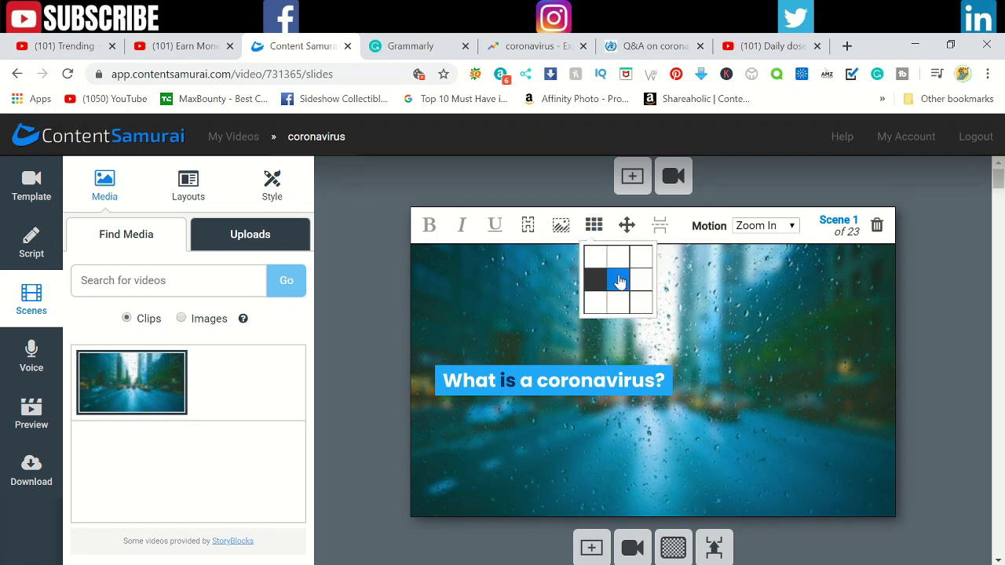
left_click(618, 303)
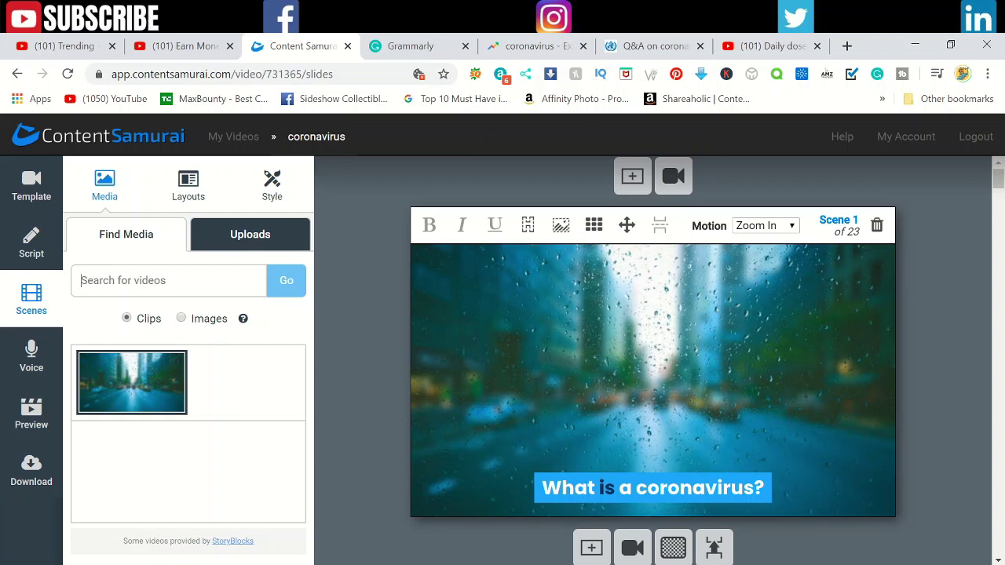
- Search clips for 'virus' and use the cancerous-cell clip as Scene 1's background
type("virus")
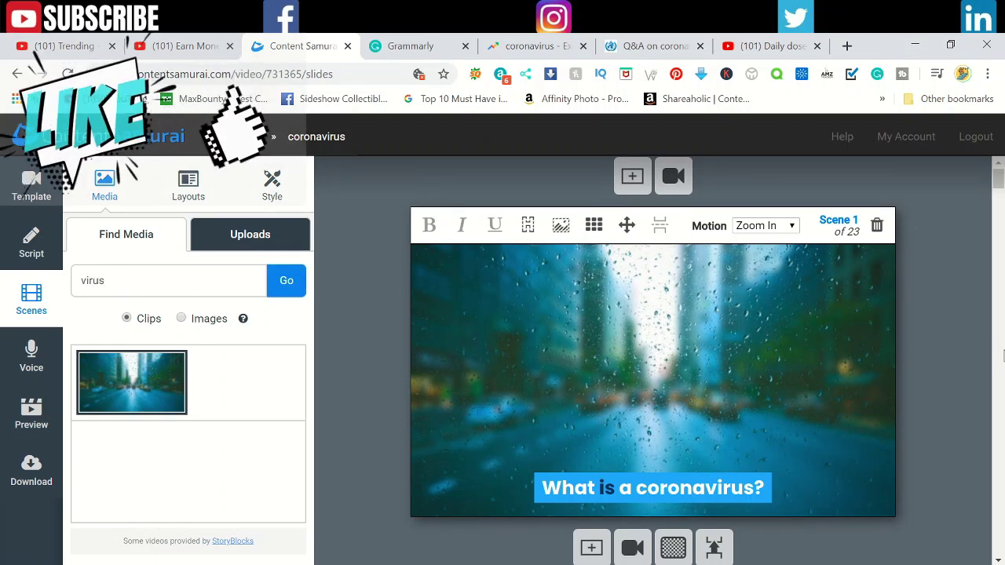
key("Return")
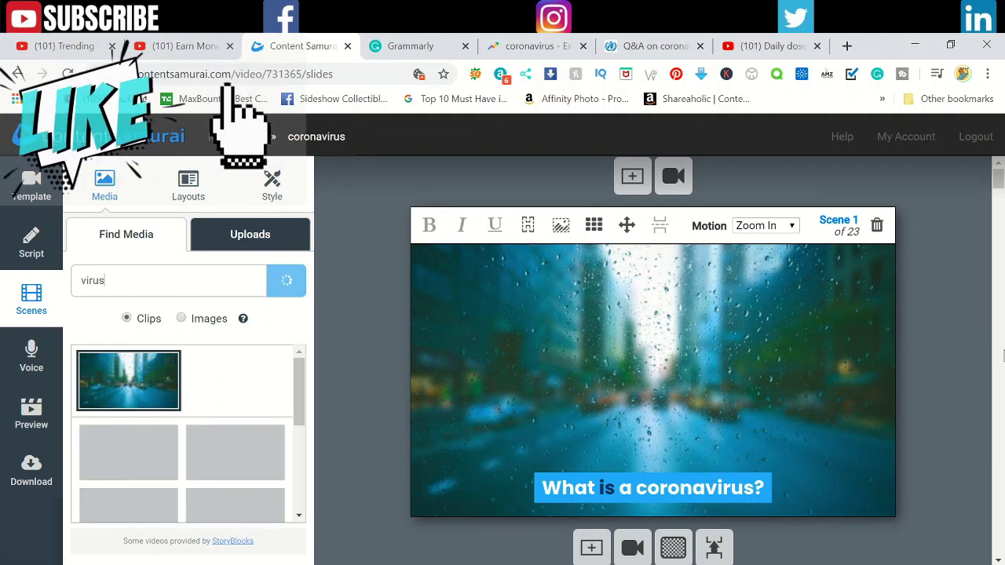
scroll(197, 439, "down", 3)
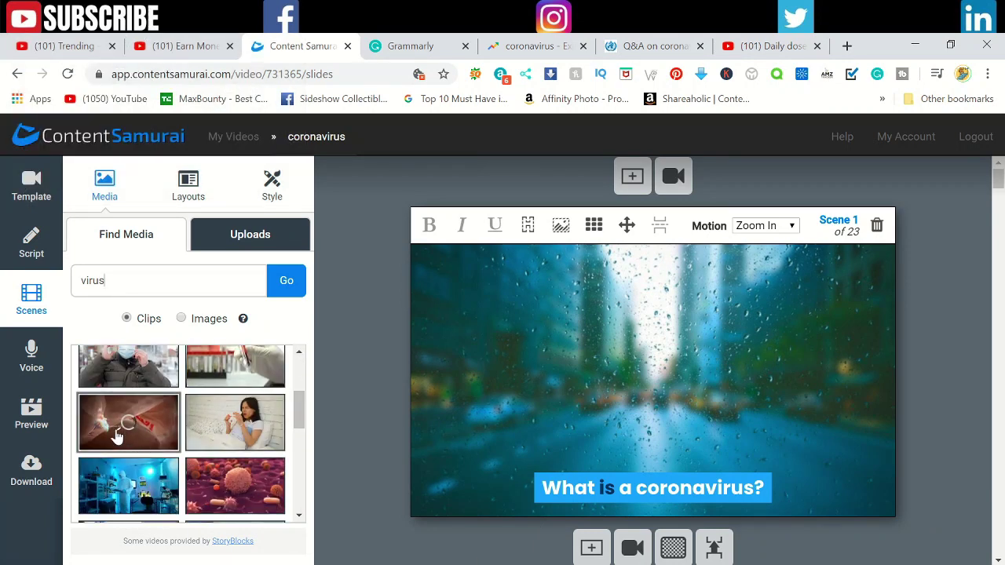
left_click(129, 438)
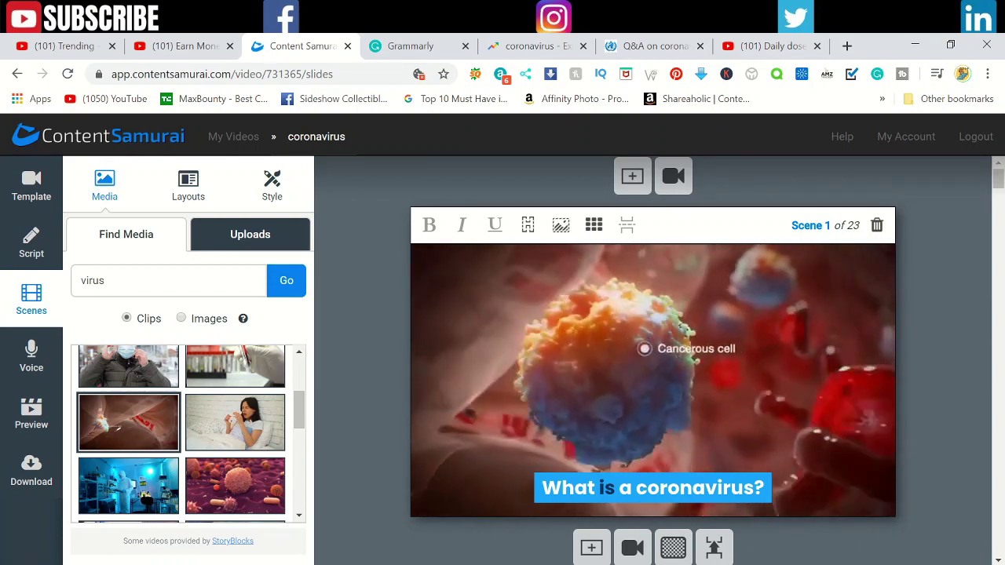
scroll(651, 354, "down", 5)
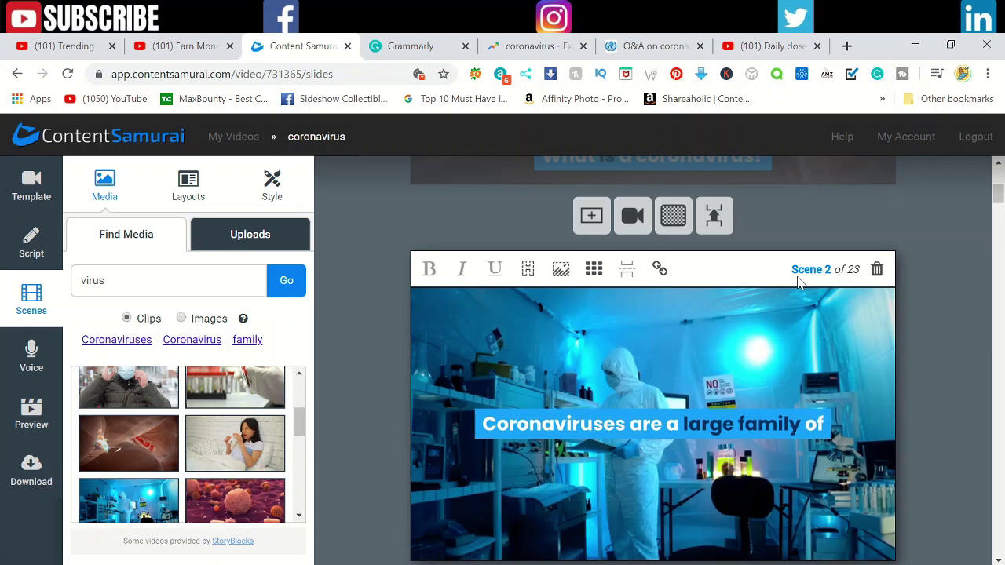
scroll(820, 289, "down", 8)
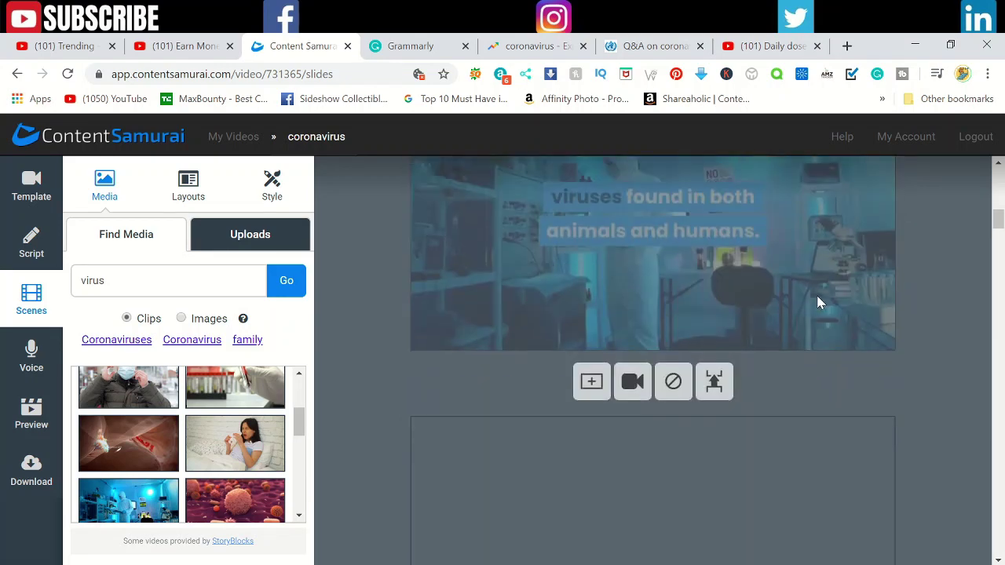
scroll(815, 298, "down", 8)
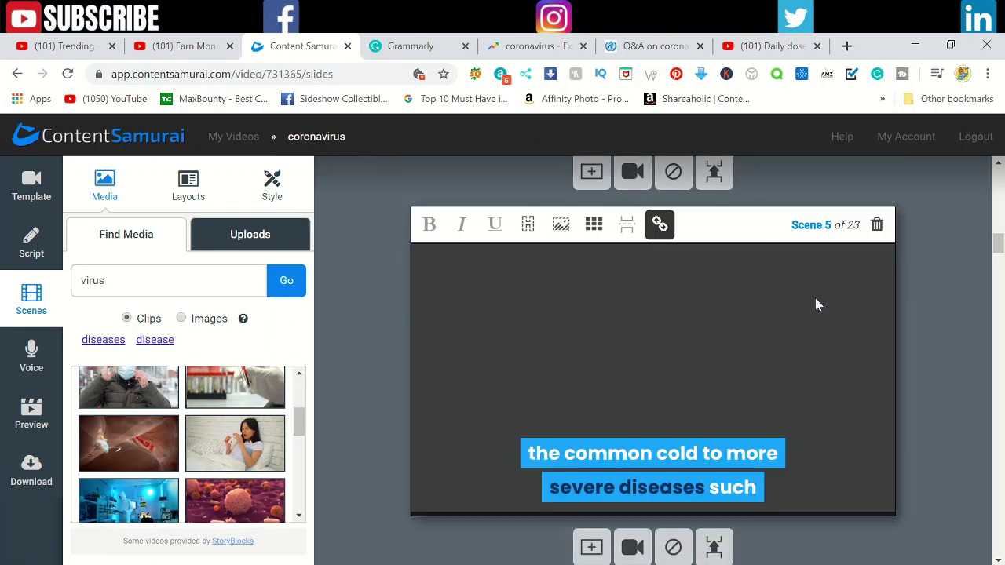
scroll(814, 308, "down", 4)
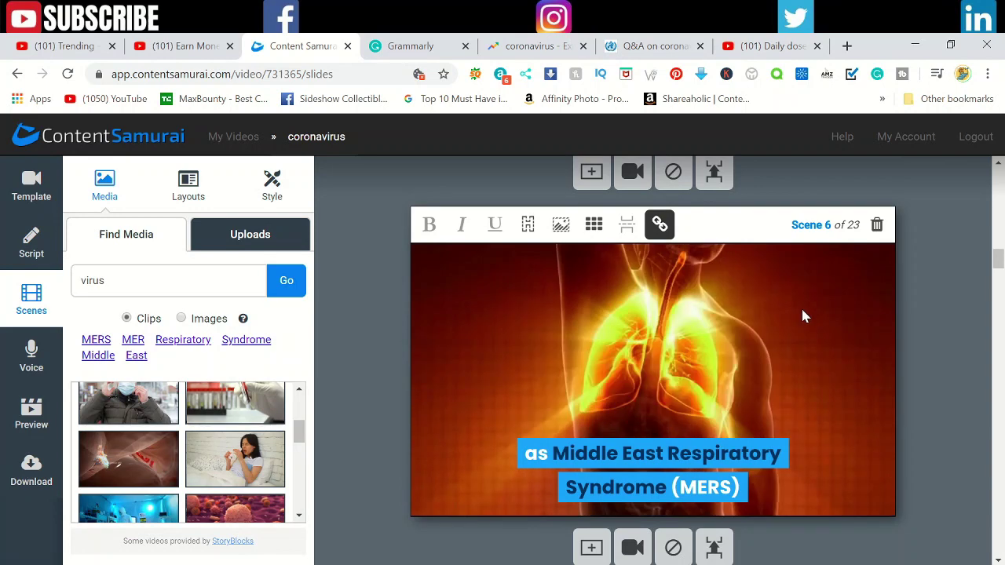
scroll(877, 417, "down", 5)
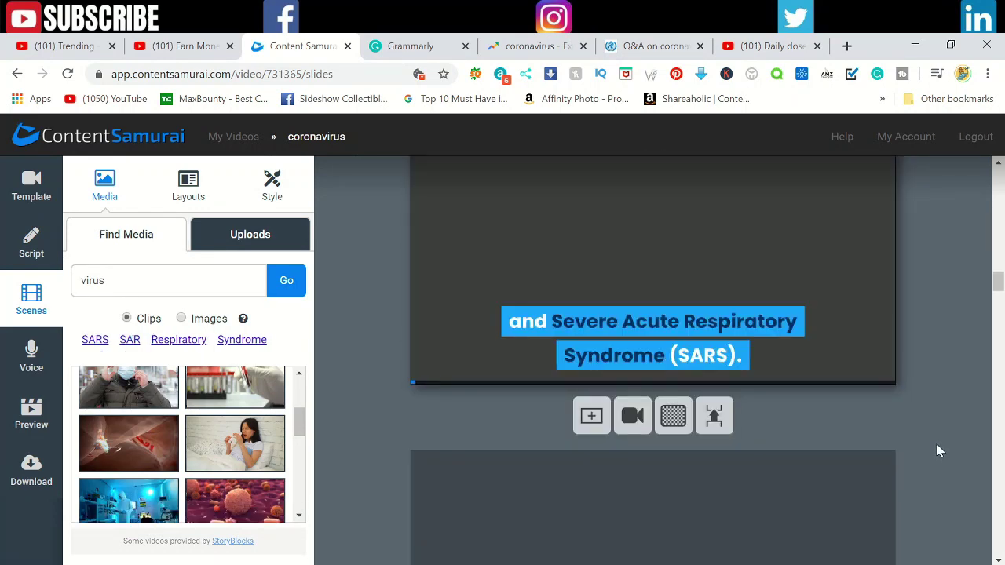
- Switch the narration to Auto-voice and sample the Harvey voice
left_click(43, 369)
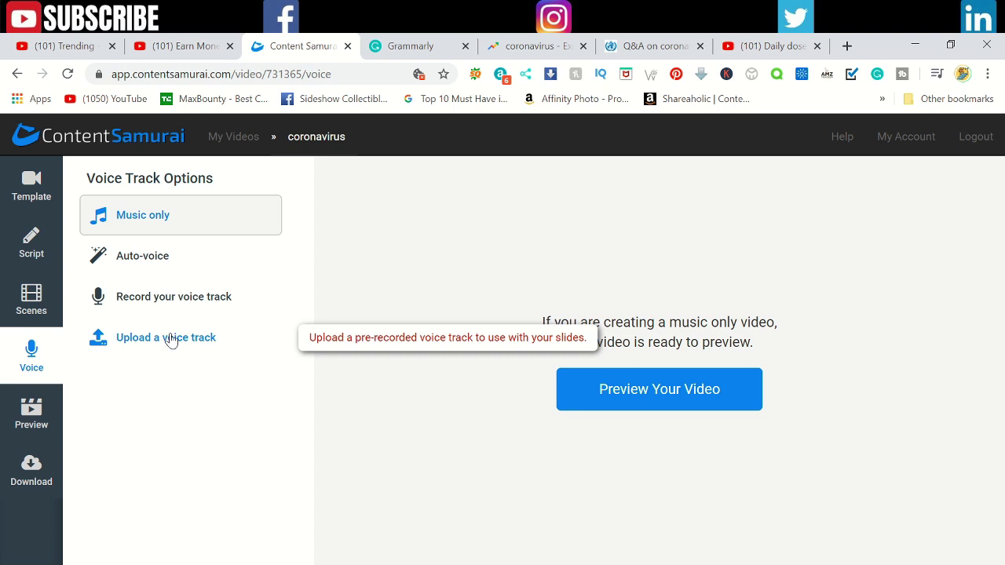
left_click(146, 259)
left_click(583, 336)
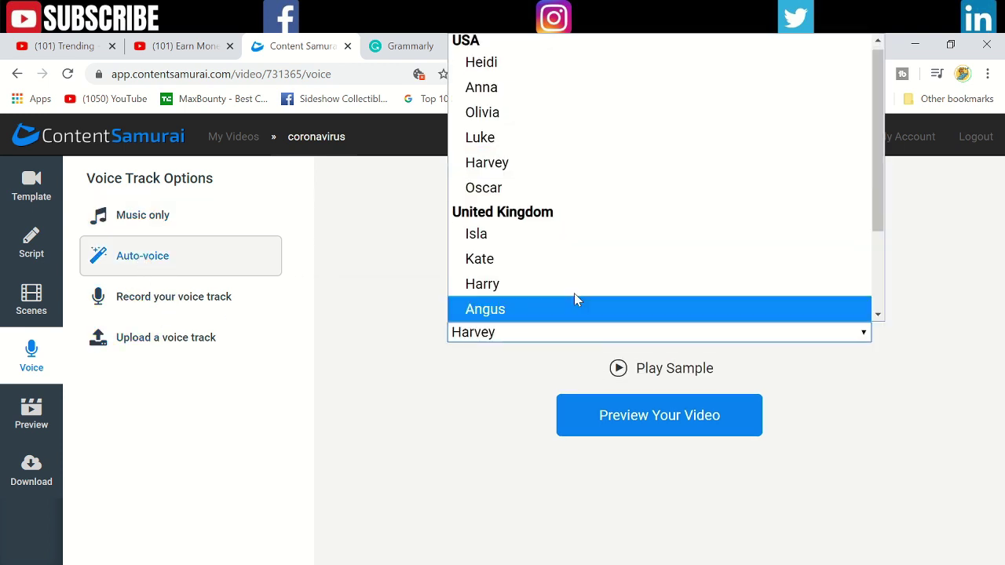
scroll(581, 223, "down", 2)
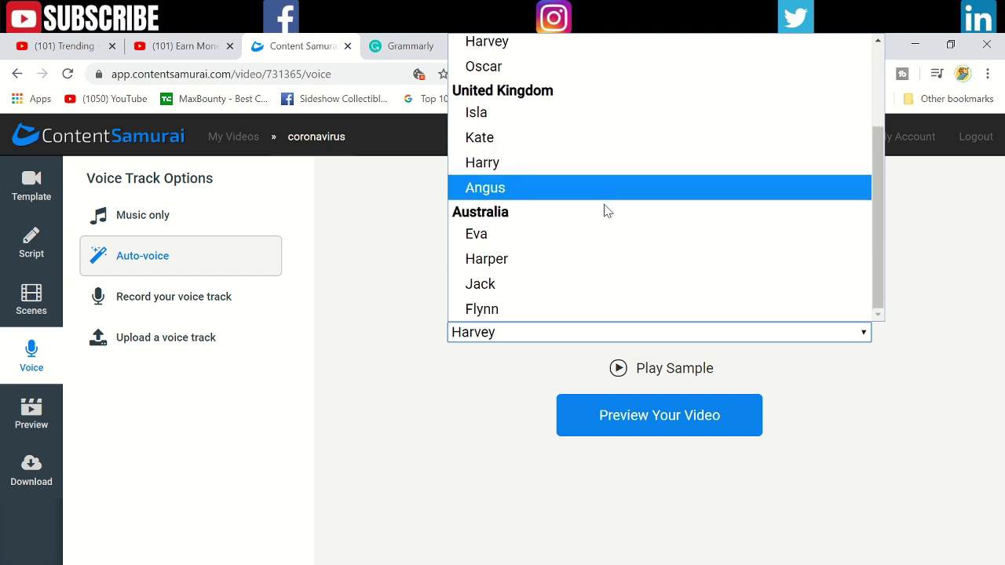
scroll(605, 211, "up", 2)
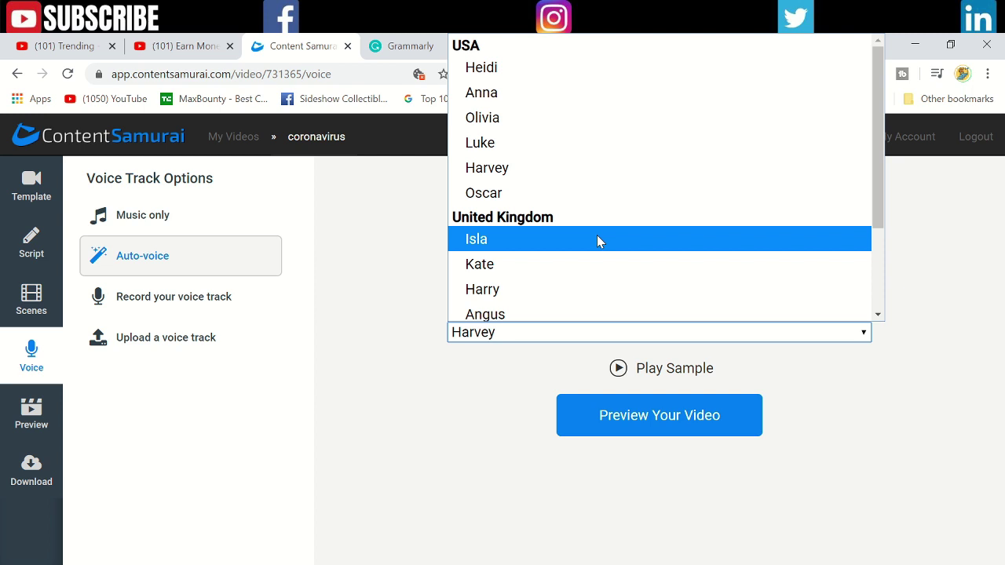
scroll(597, 240, "down", 3)
scroll(597, 240, "up", 3)
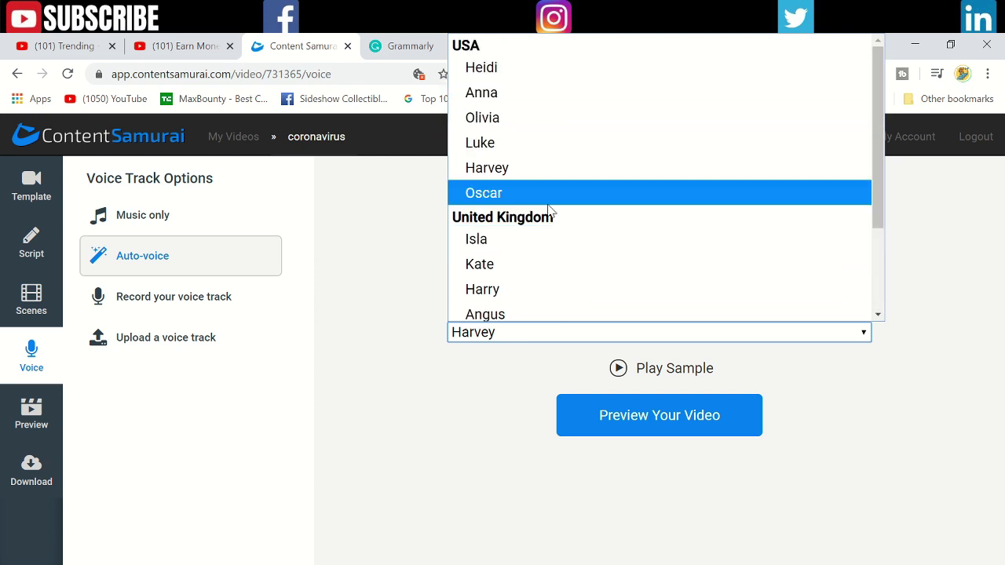
scroll(550, 220, "down", 3)
scroll(597, 258, "up", 3)
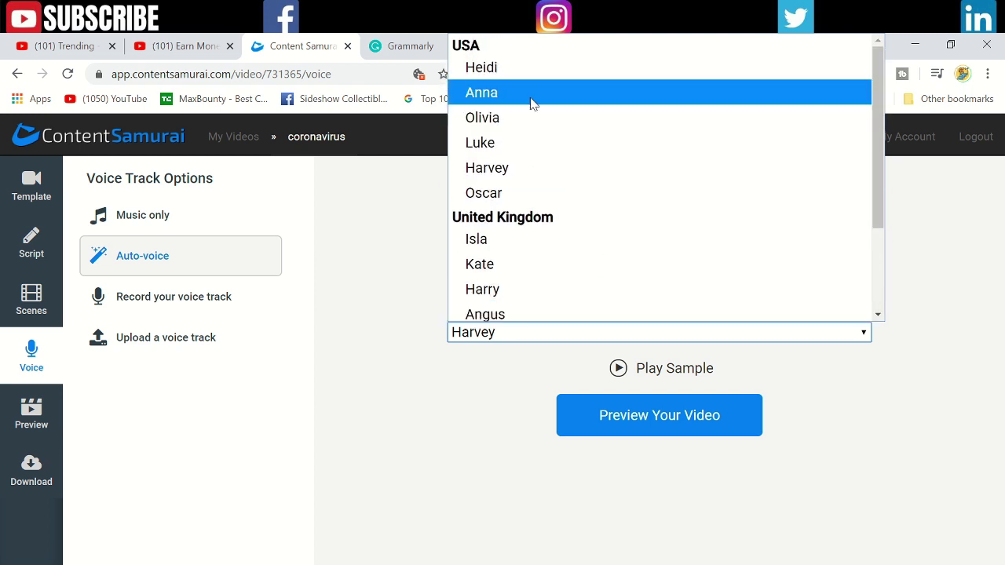
left_click(508, 175)
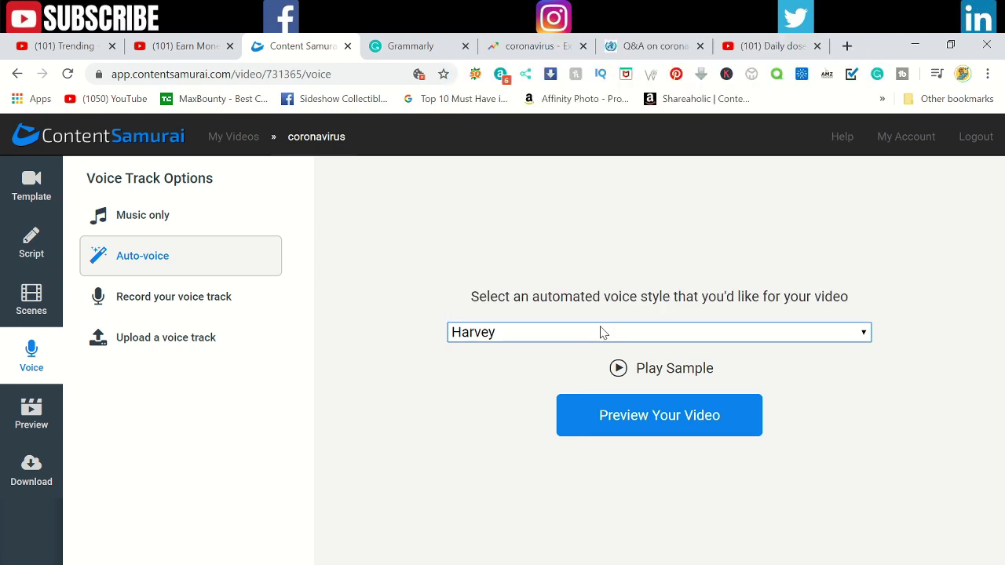
left_click(618, 369)
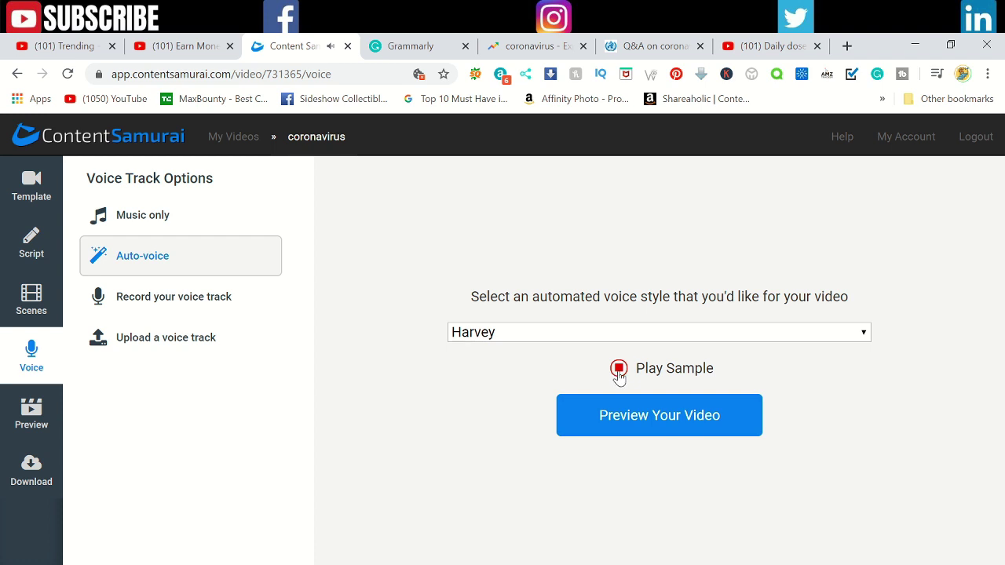
key("XF86AudioLowerVolume")
key("XF86AudioLowerVolume")
key("XF86AudioLowerVolume")
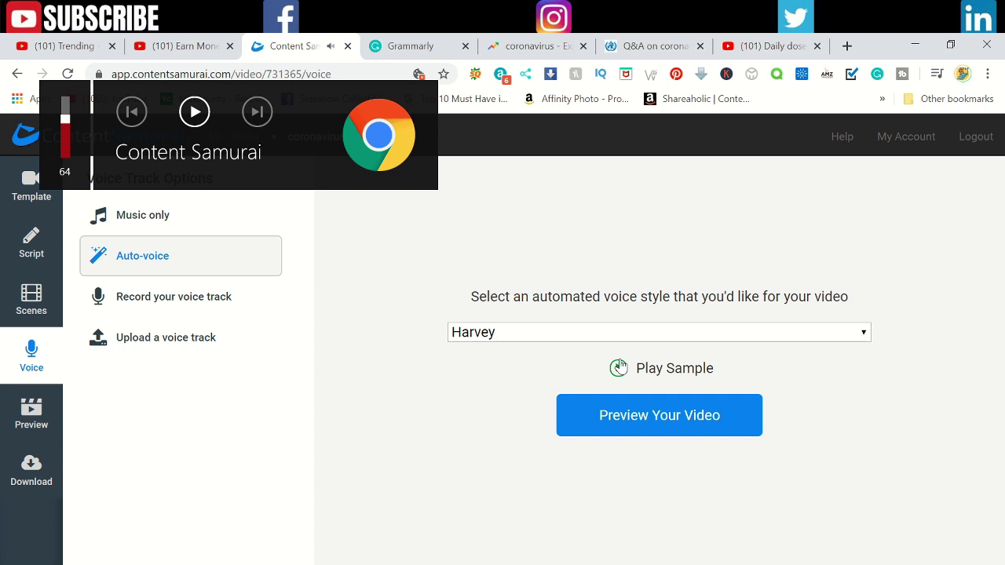
- Audition the Harry and Harper voices, then settle back on Harvey
left_click(624, 336)
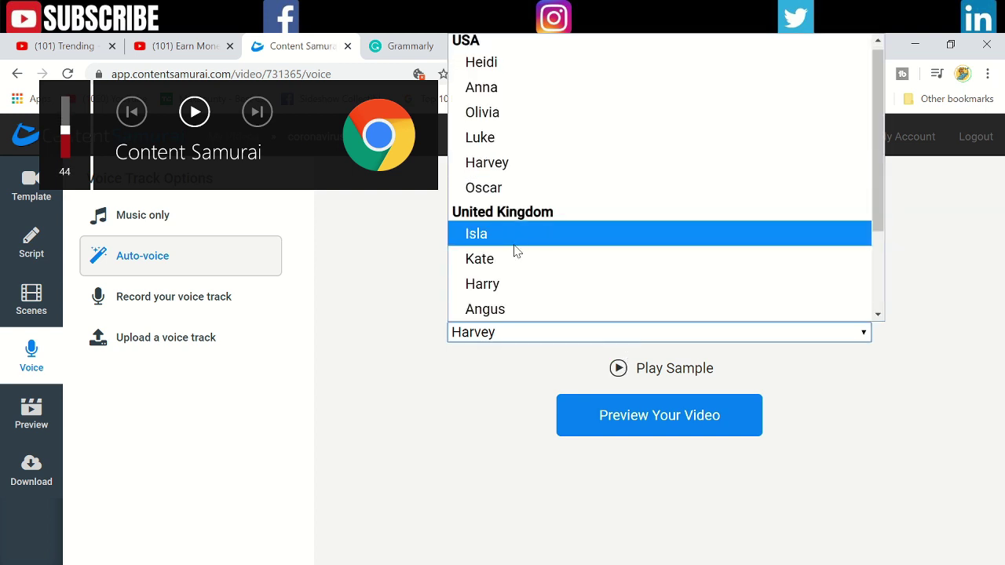
scroll(515, 250, "down", 3)
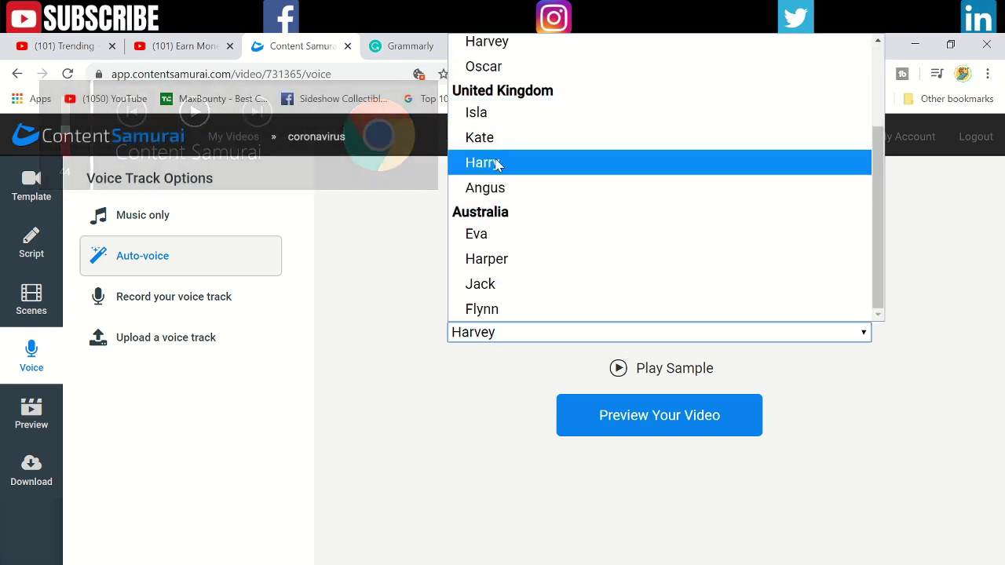
left_click(496, 163)
left_click(619, 376)
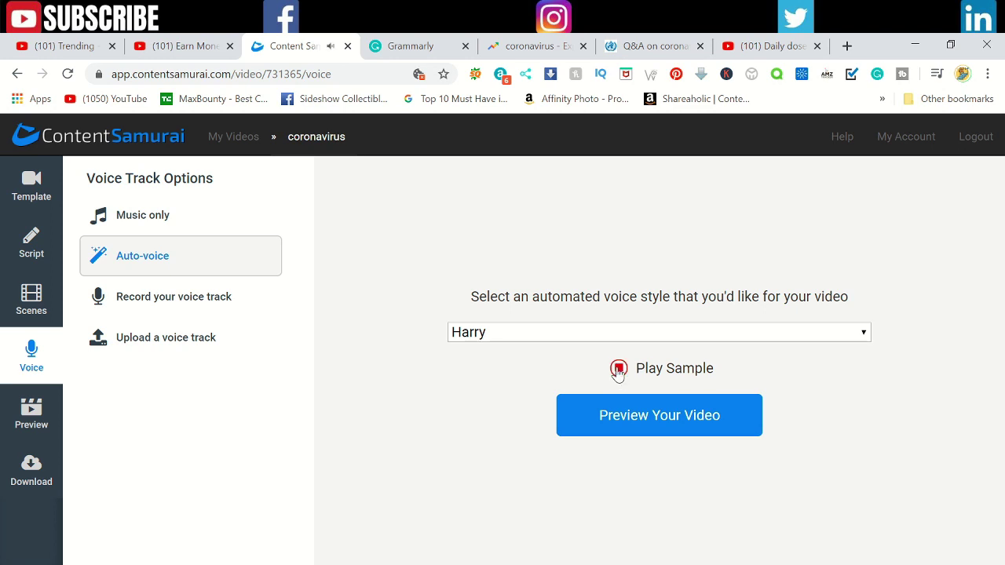
left_click(620, 336)
scroll(578, 267, "down", 3)
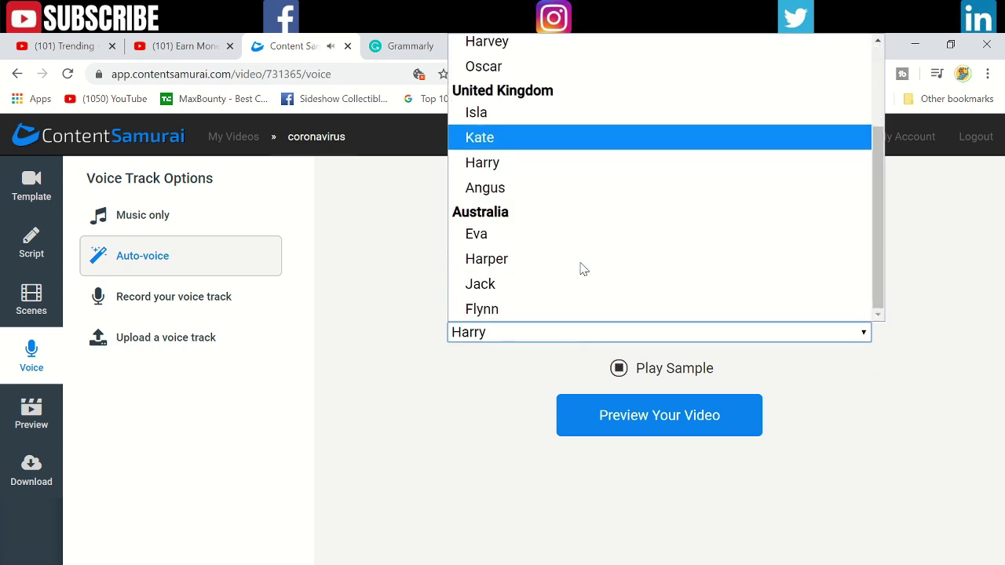
left_click(531, 274)
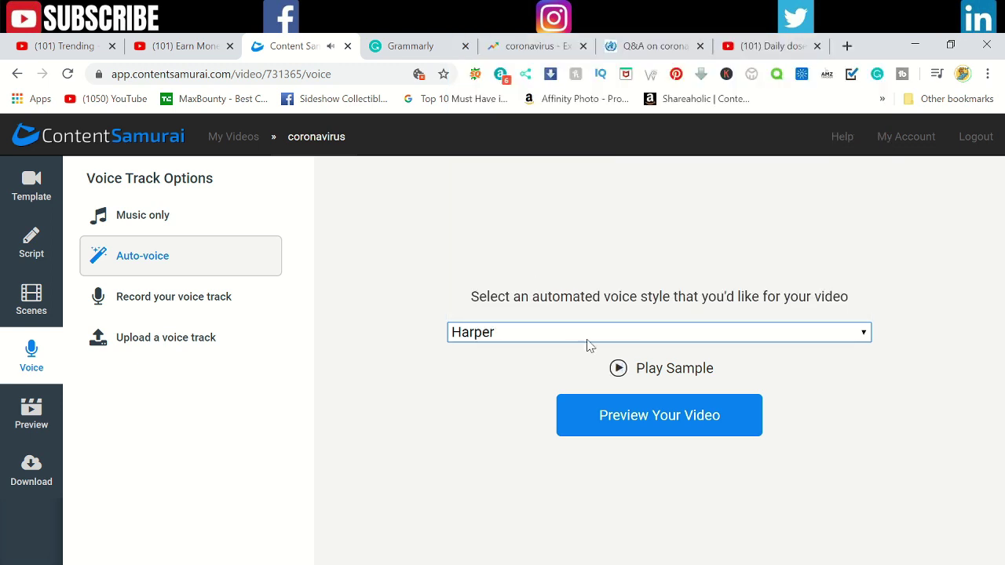
left_click(619, 370)
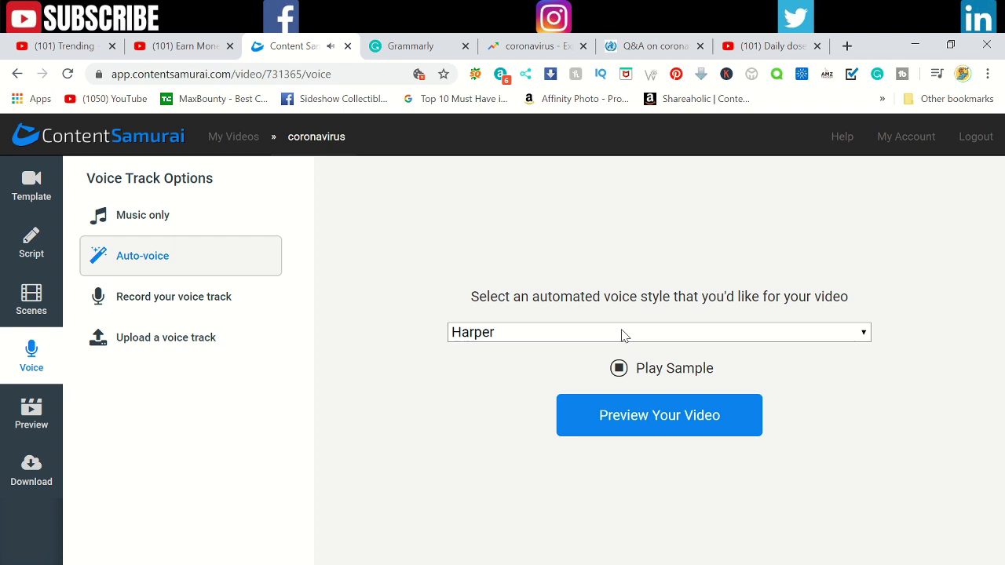
left_click(622, 337)
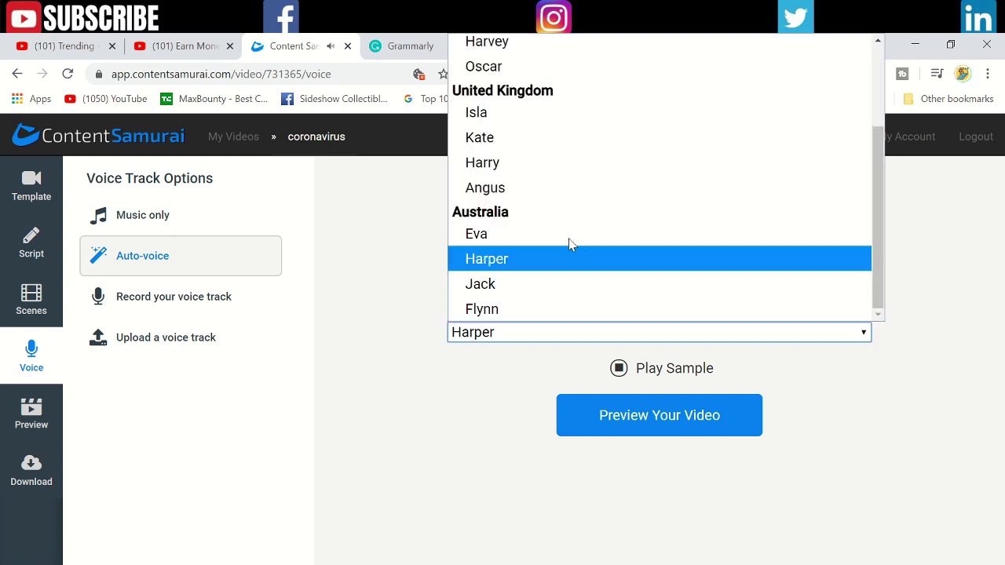
scroll(562, 245, "up", 5)
left_click(512, 173)
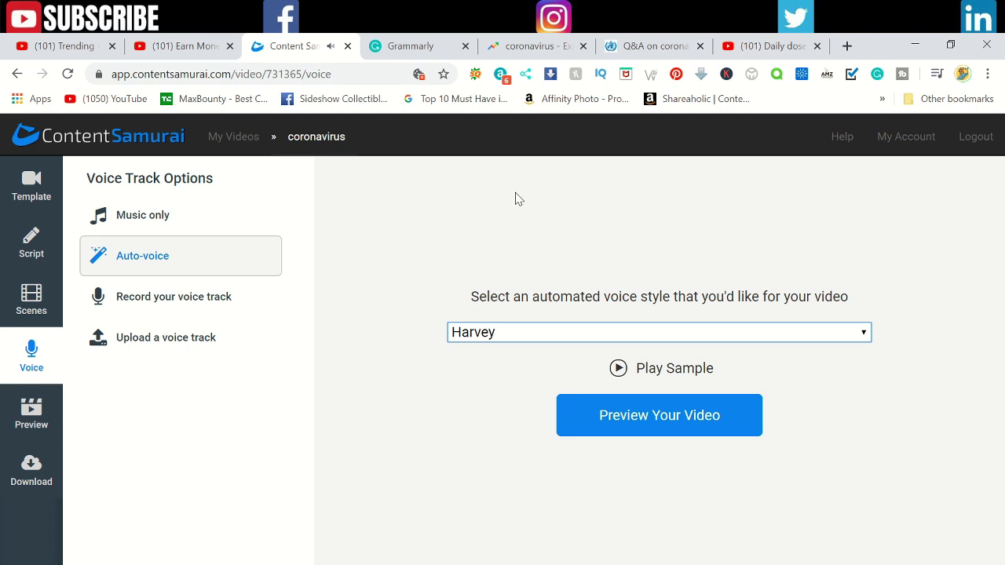
- Build the preview of the coronavirus video
left_click(658, 422)
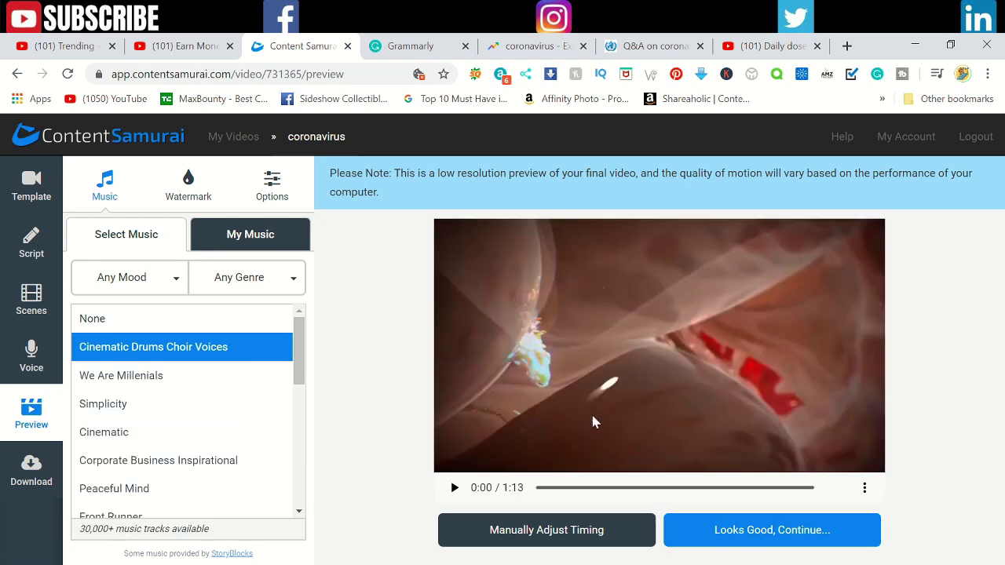
left_click(401, 47)
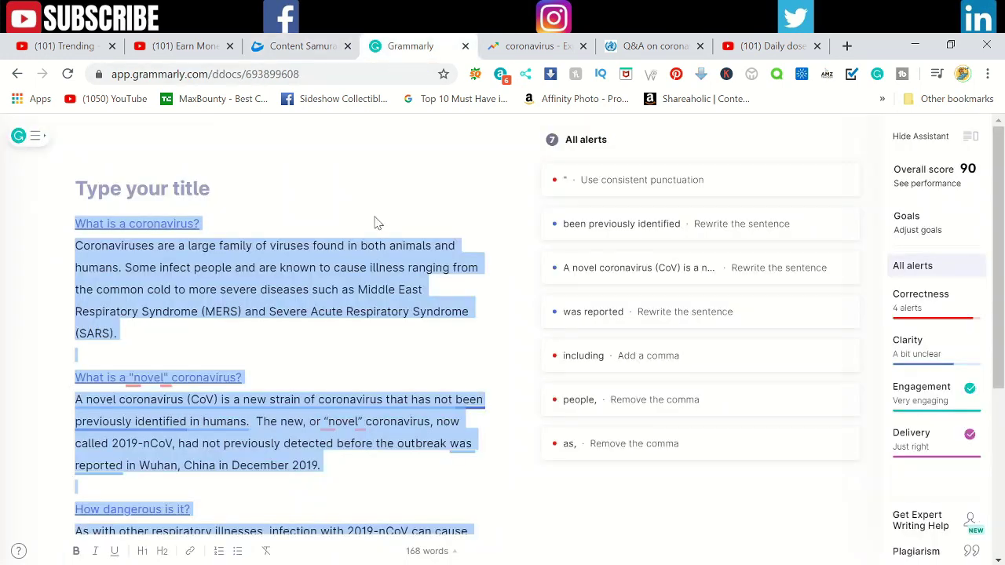
left_click(374, 224)
scroll(375, 225, "down", 3)
scroll(279, 346, "down", 1)
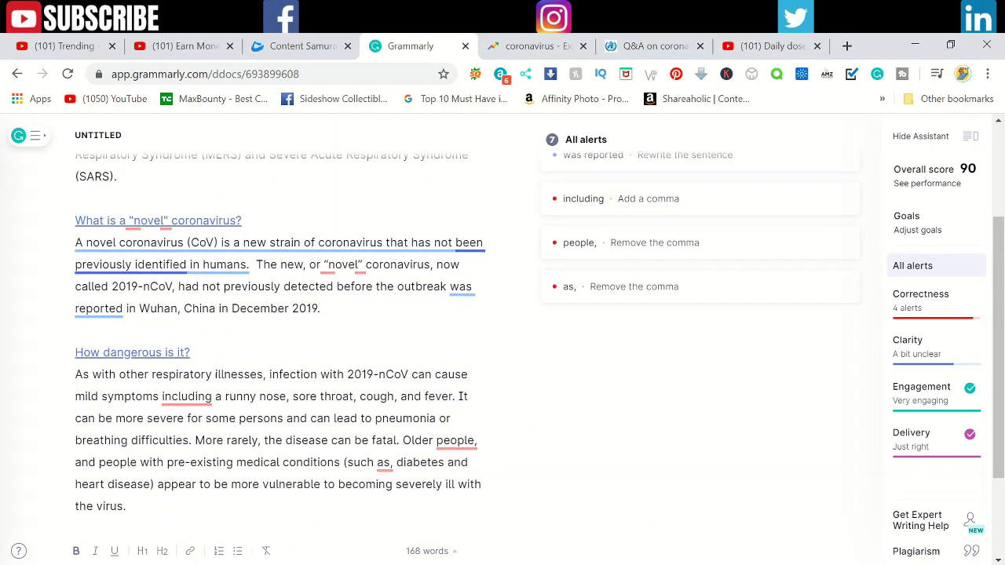
key("ctrl+shift+Tab")
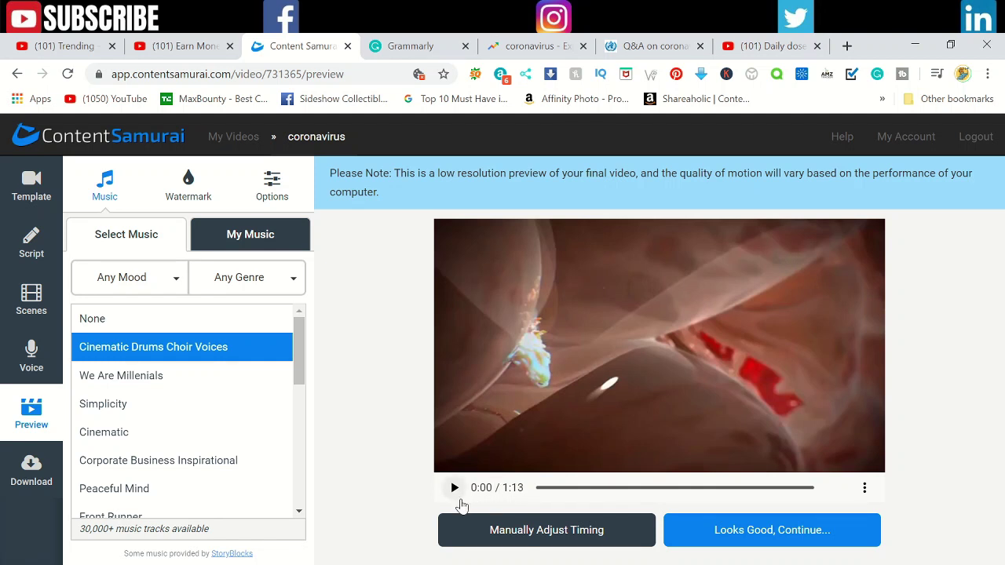
- Preview the video up to 0:09 and audition the Cinematic Drums Choir Voices track in My Music
left_click(456, 489)
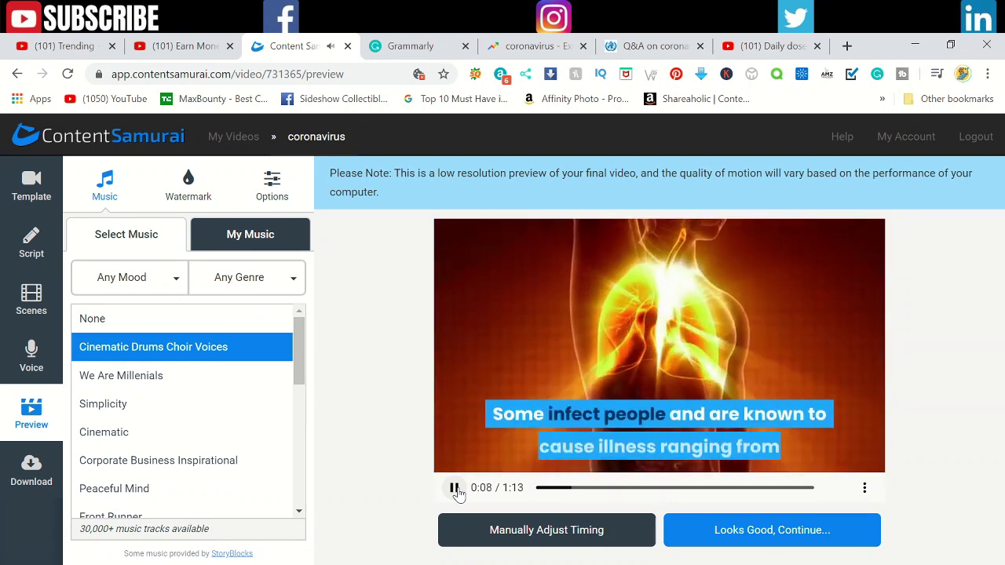
left_click(455, 489)
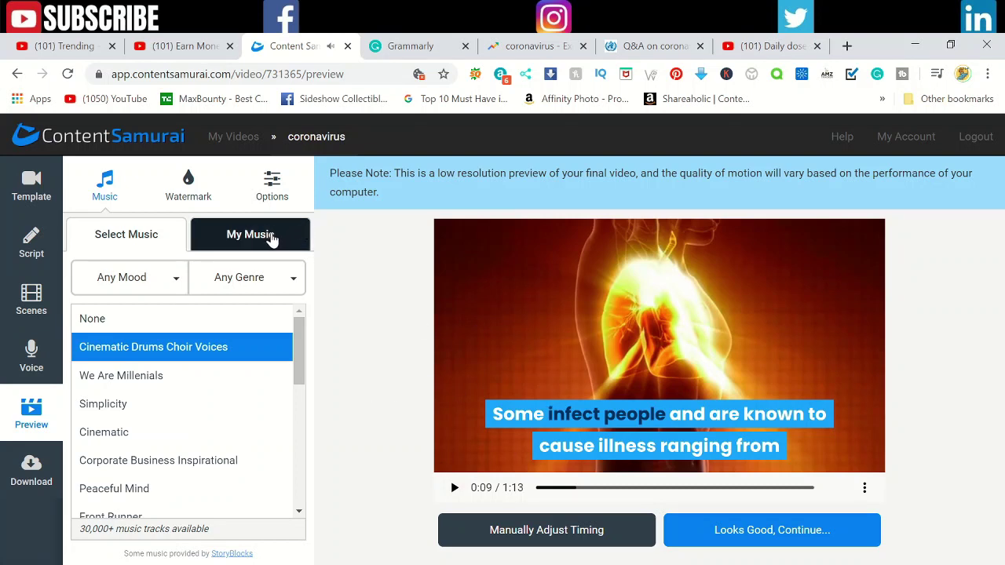
left_click(271, 237)
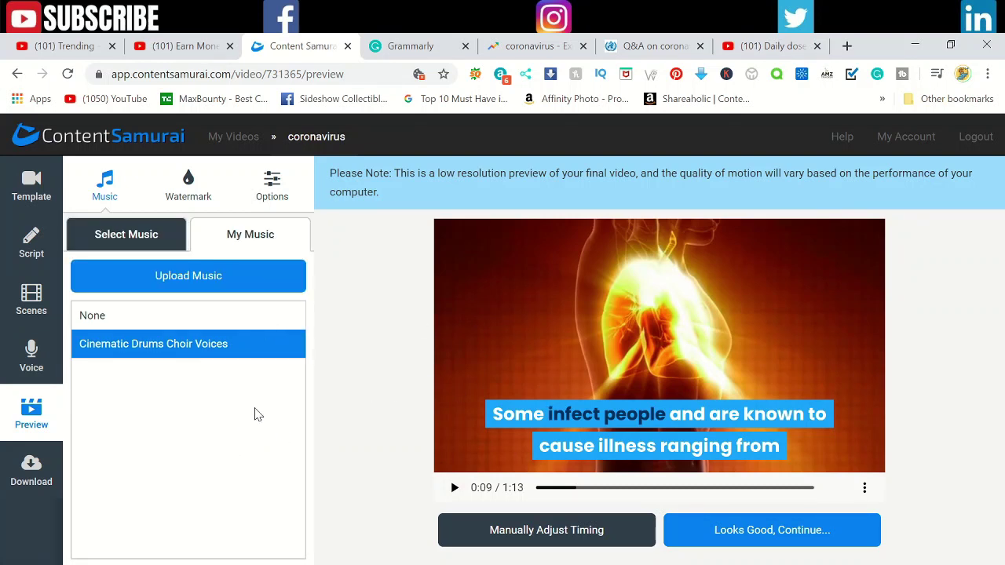
left_click(224, 339)
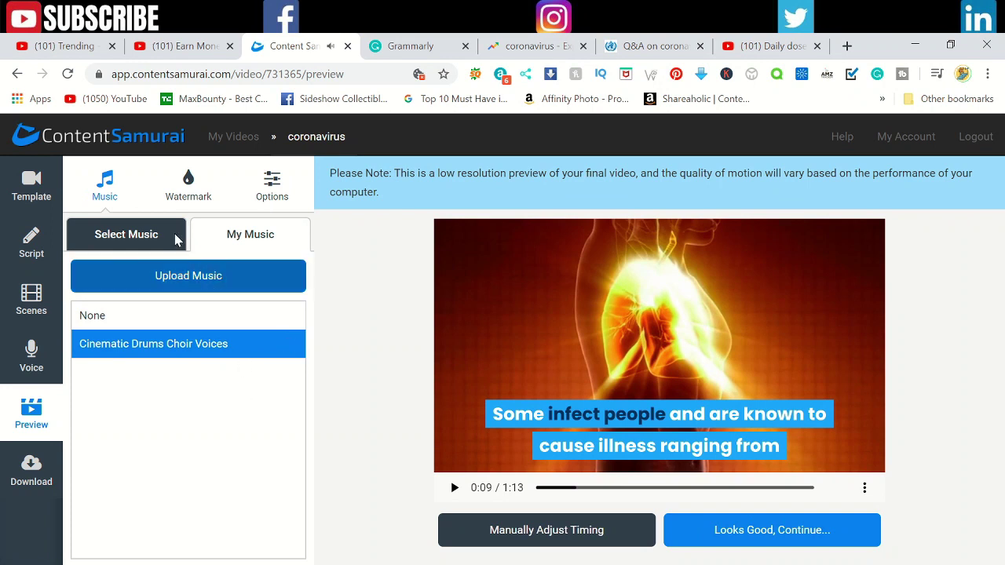
- Go back to the music library and approve the preview with Looks Good, Continue
left_click(140, 237)
mouse_move(198, 459)
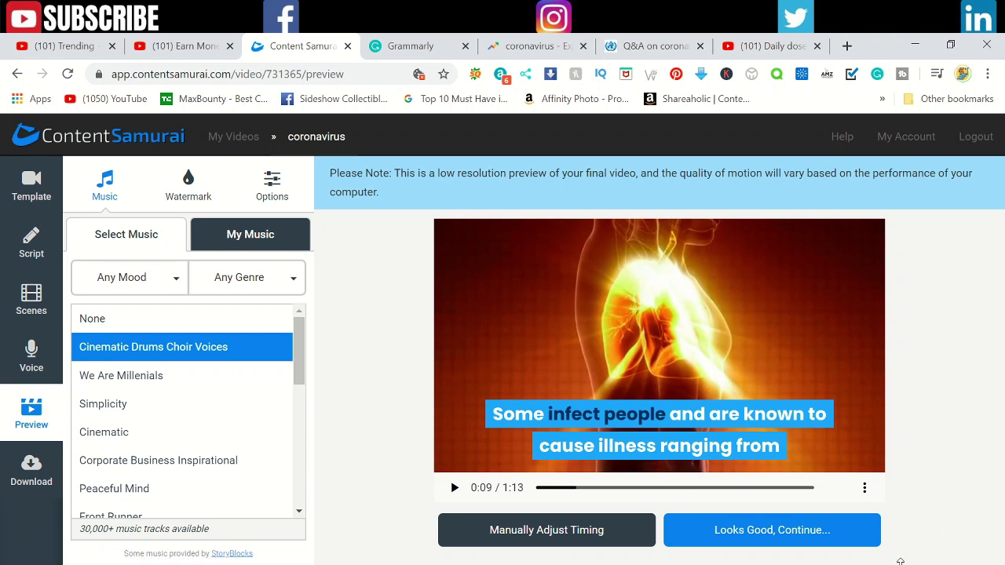
left_click(801, 545)
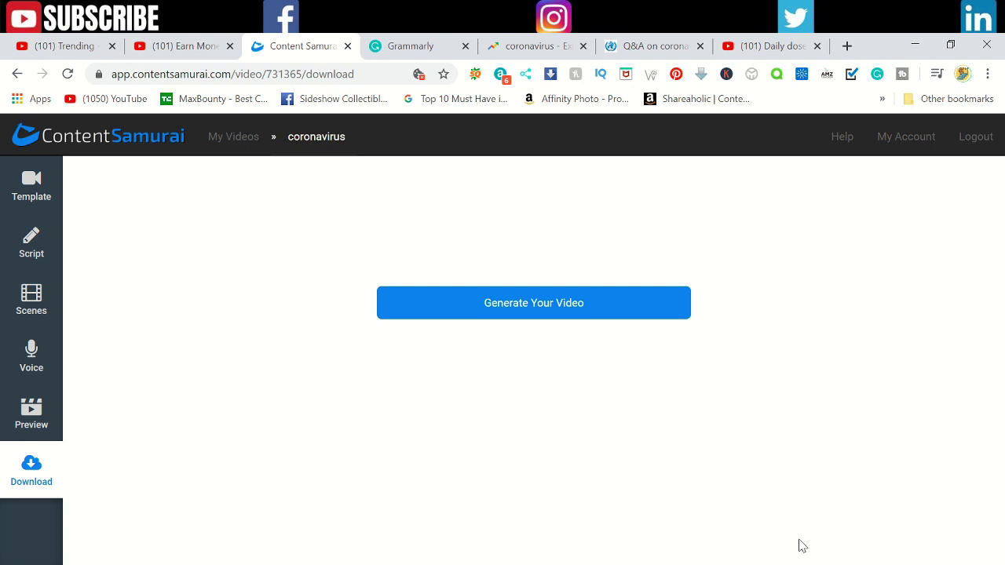
- Start generating the final coronavirus video from the Download page
left_click(662, 302)
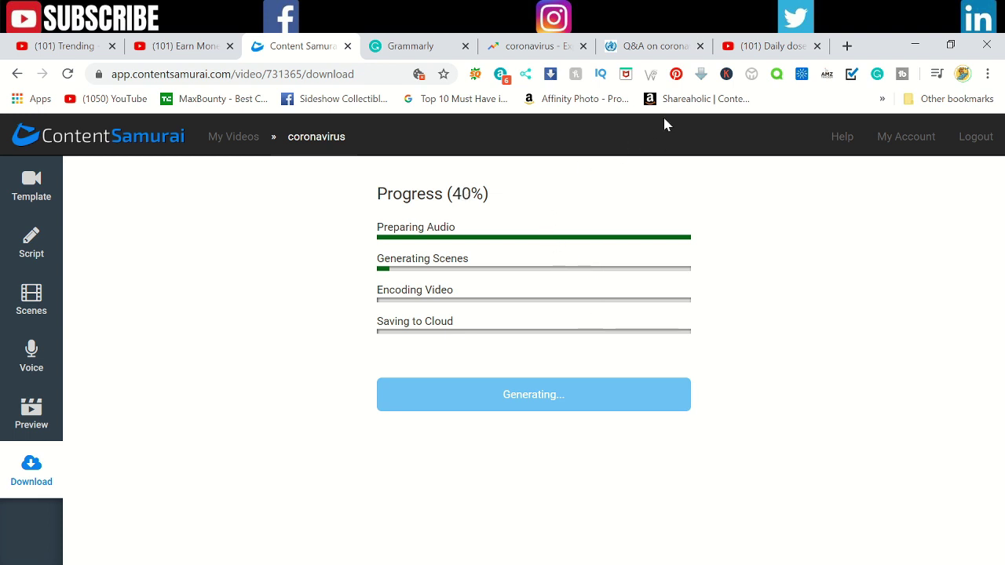
- Browse the Daily dose of fact YouTube channel, then check the coronavirus video's generation progress
left_click(765, 47)
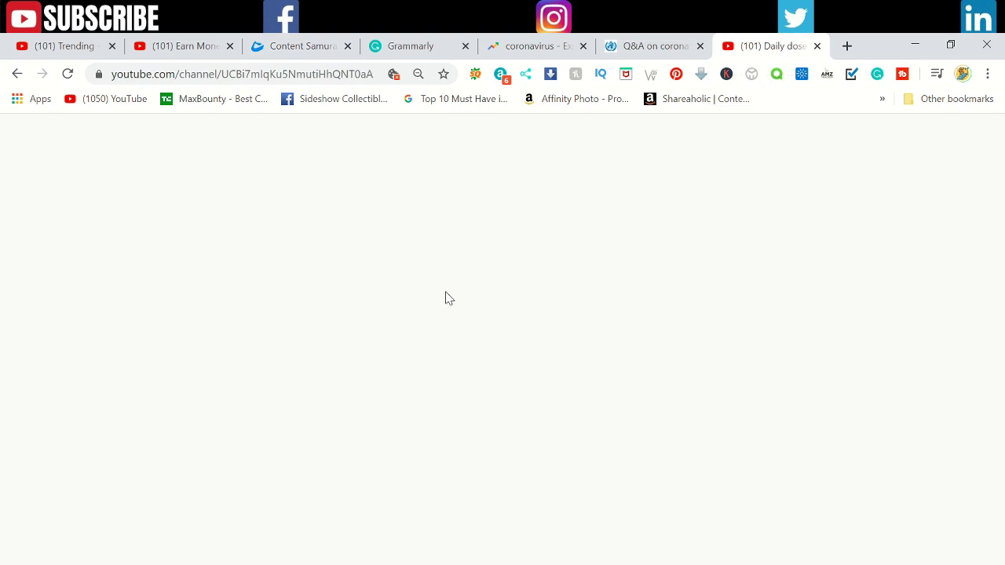
scroll(310, 293, "up", 2)
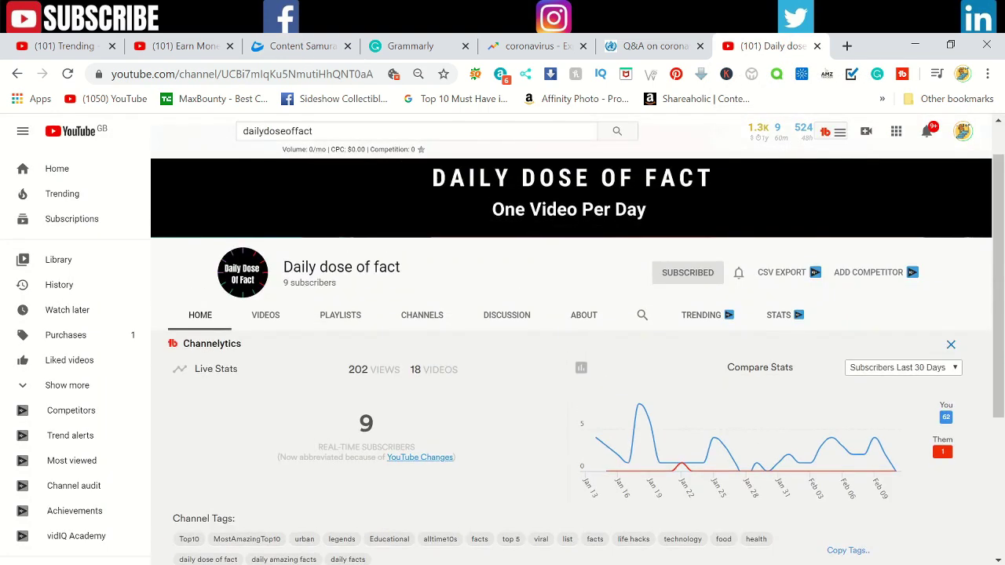
scroll(460, 314, "down", 3)
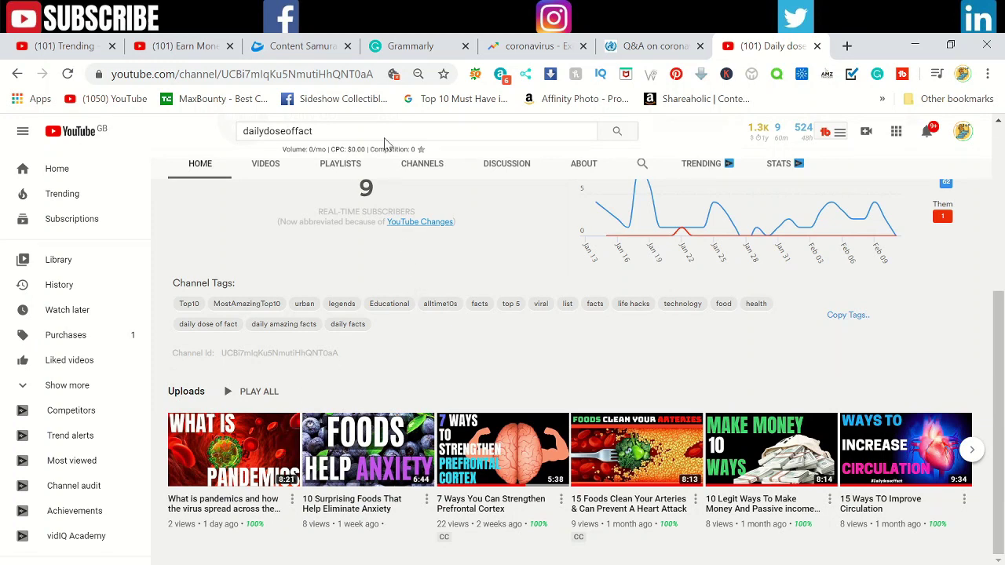
left_click(290, 39)
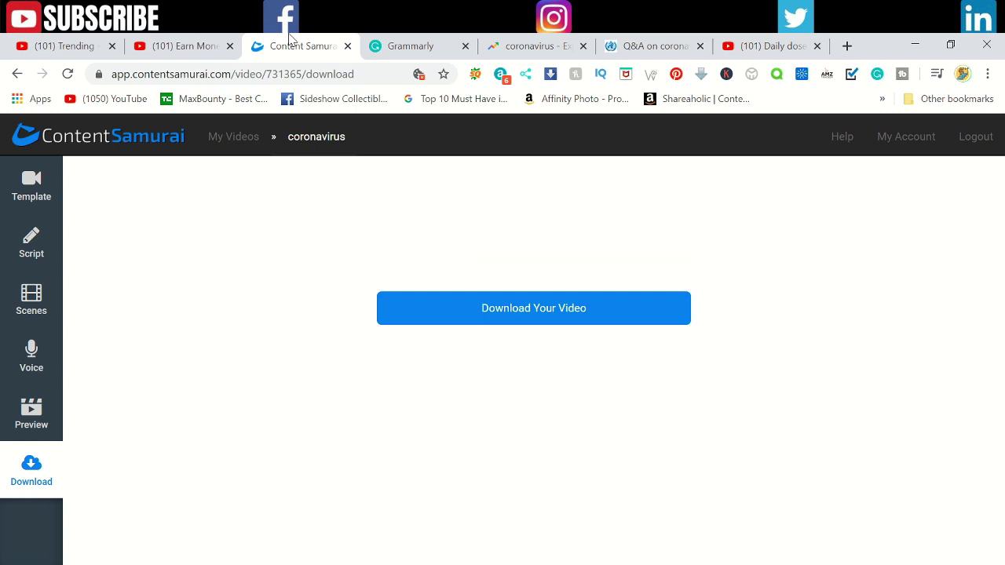
- Return to the Daily dose of fact YouTube channel page with its Uploads row
left_click(764, 47)
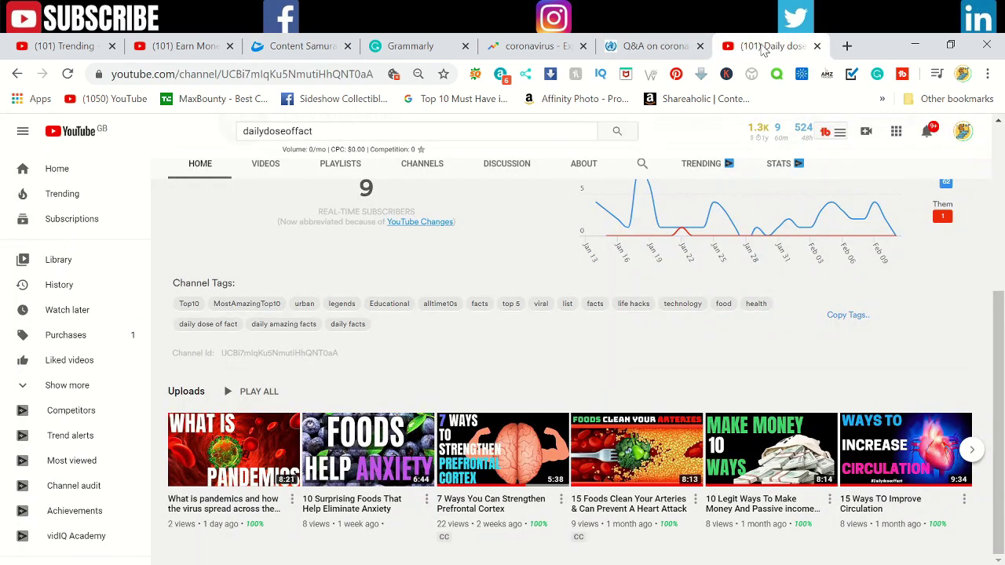